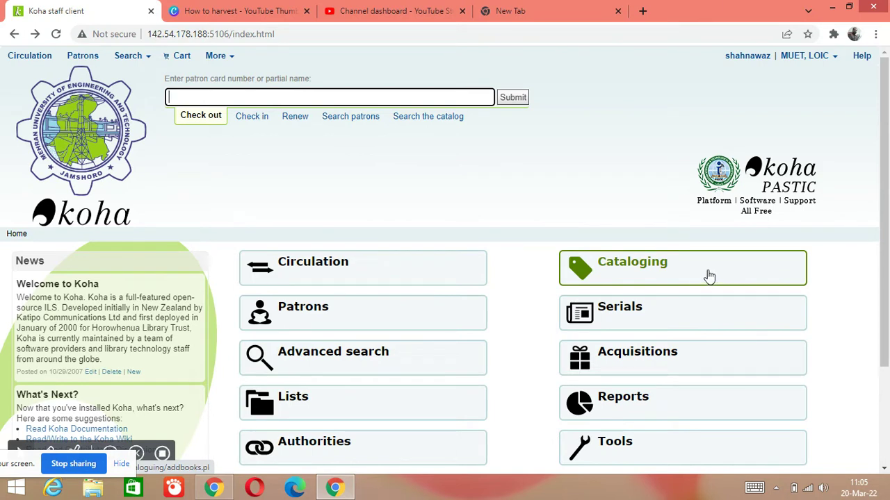
- Start a new catalog record with the MUET Library & Online Information Center Jamshoro framework
{"action": "left_click", "coordinate": [709, 276]}
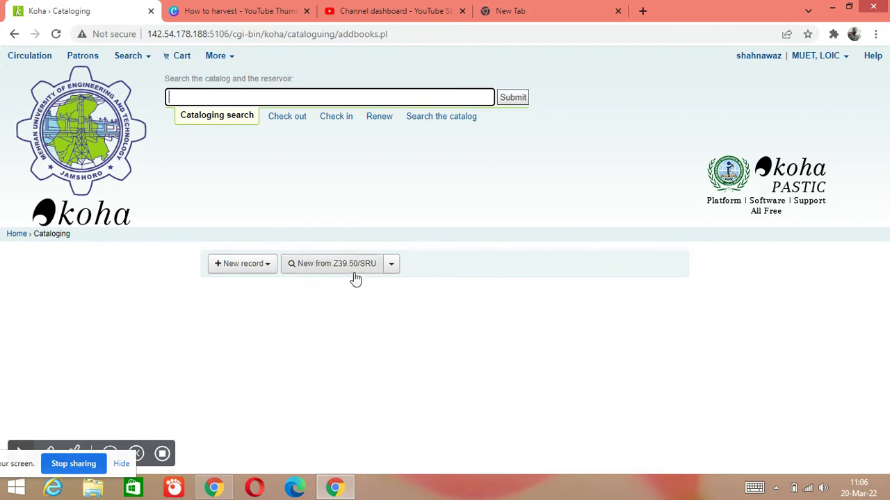
{"action": "left_click", "coordinate": [391, 270]}
{"action": "left_click", "coordinate": [392, 271]}
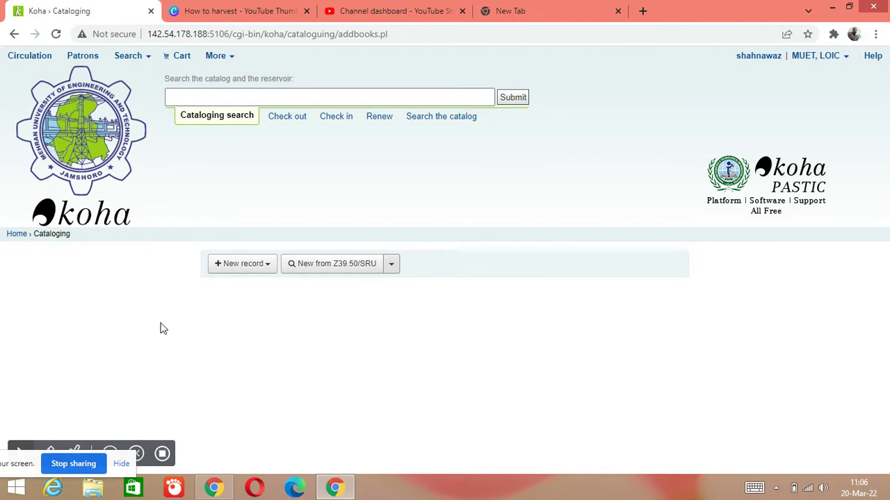
{"action": "left_click", "coordinate": [259, 266]}
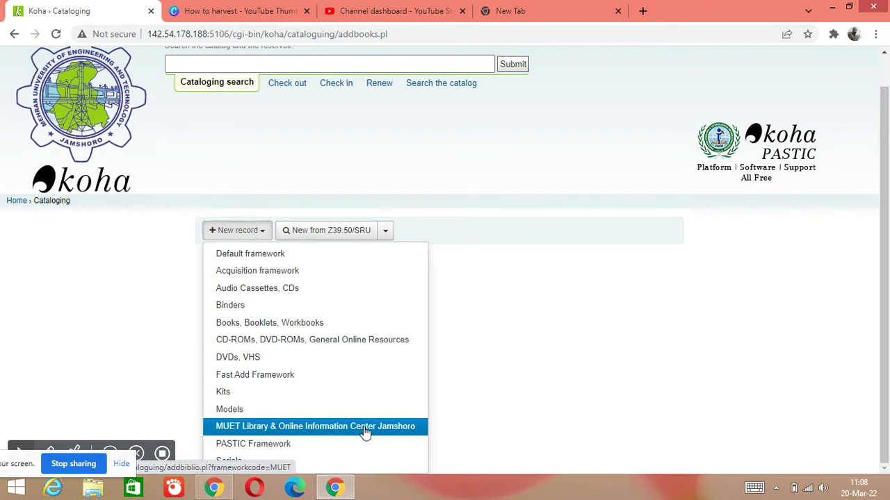
{"action": "left_click", "coordinate": [365, 427]}
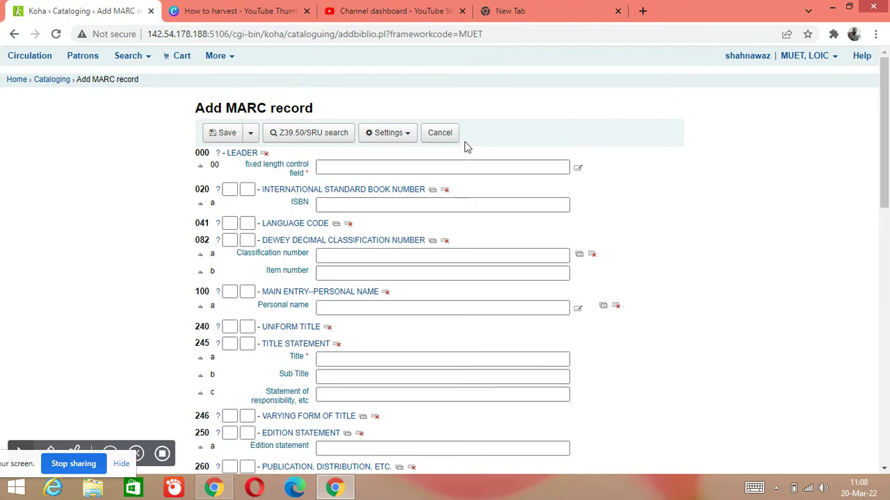
- Examine the available framework settings and the blank record's MARC fields from 000 through 952
{"action": "left_click", "coordinate": [405, 137]}
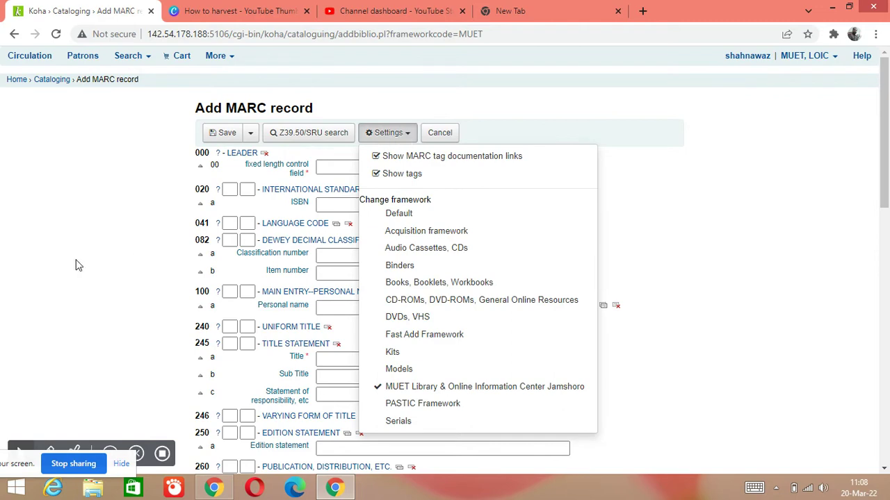
{"action": "left_click", "coordinate": [61, 271]}
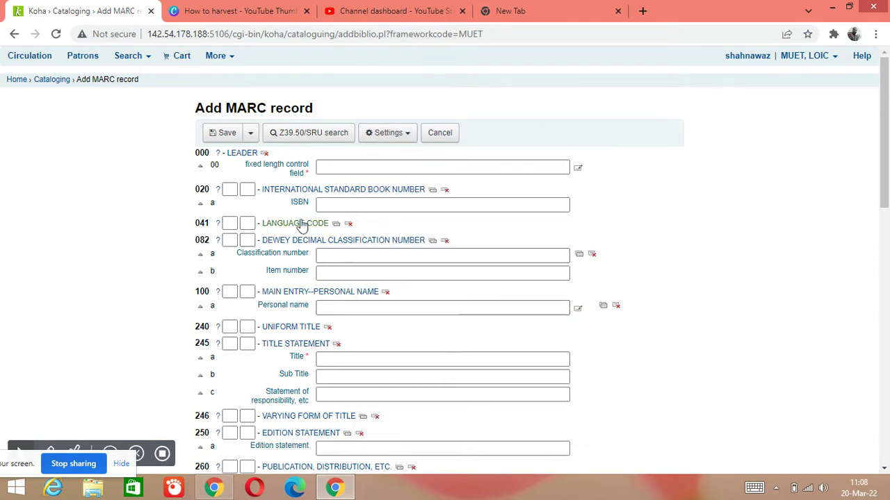
{"action": "scroll", "coordinate": [385, 333], "scroll_direction": "down", "scroll_amount": 5}
{"action": "scroll", "coordinate": [387, 364], "scroll_direction": "up", "scroll_amount": 5}
{"action": "left_click", "coordinate": [362, 201]}
{"action": "scroll", "coordinate": [210, 300], "scroll_direction": "down", "scroll_amount": 8}
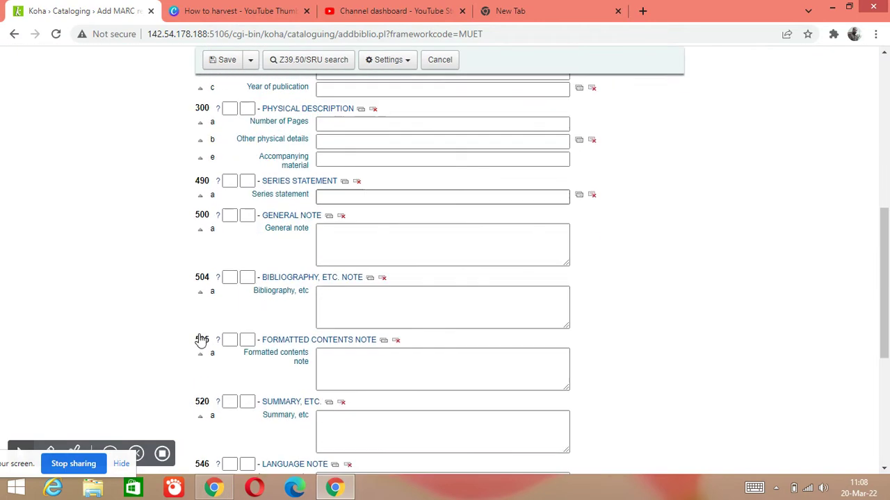
{"action": "scroll", "coordinate": [201, 334], "scroll_direction": "down", "scroll_amount": 4}
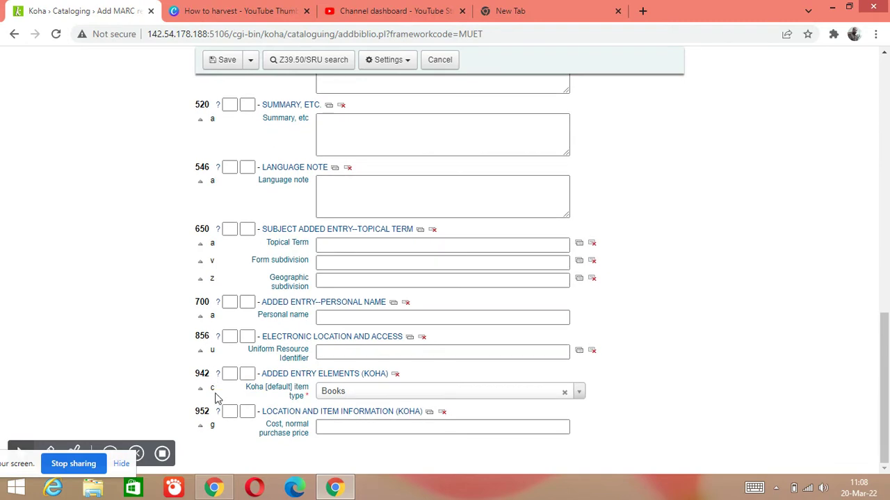
{"action": "scroll", "coordinate": [214, 389], "scroll_direction": "up", "scroll_amount": 4}
{"action": "scroll", "coordinate": [214, 377], "scroll_direction": "up", "scroll_amount": 10}
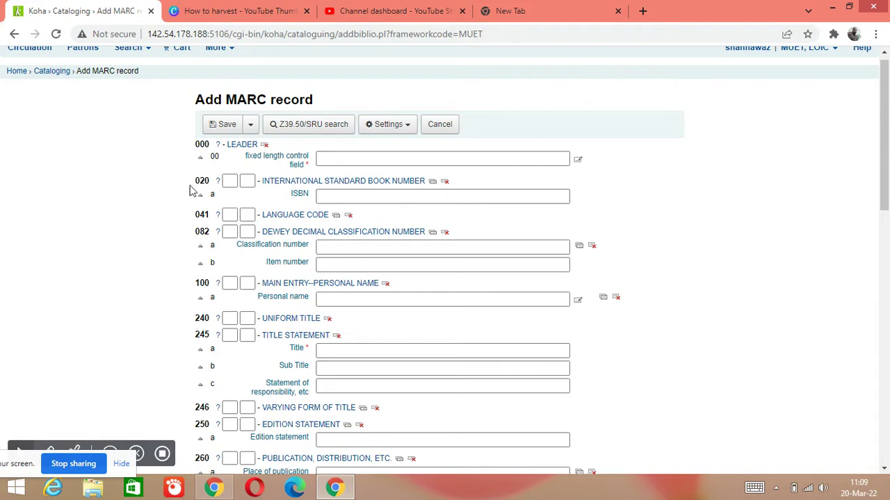
{"action": "scroll", "coordinate": [209, 288], "scroll_direction": "down", "scroll_amount": 2}
{"action": "scroll", "coordinate": [197, 334], "scroll_direction": "down", "scroll_amount": 3}
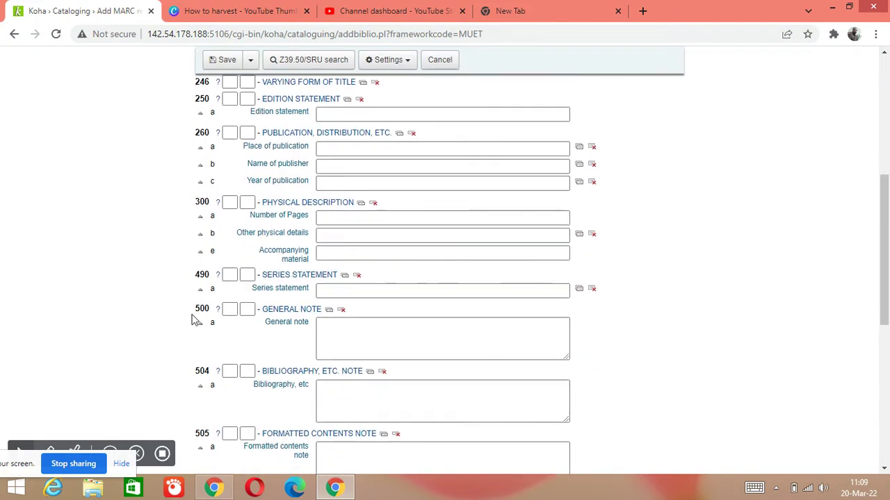
{"action": "scroll", "coordinate": [209, 288], "scroll_direction": "down", "scroll_amount": 3}
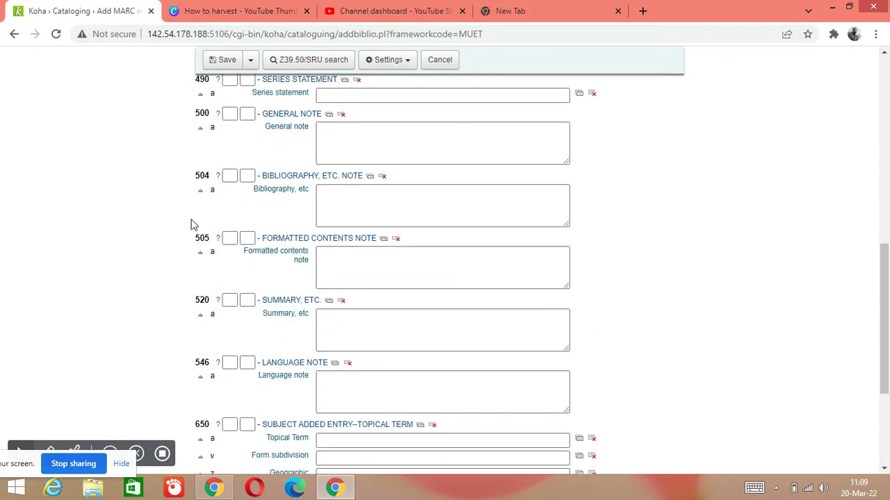
{"action": "scroll", "coordinate": [199, 301], "scroll_direction": "down", "scroll_amount": 3}
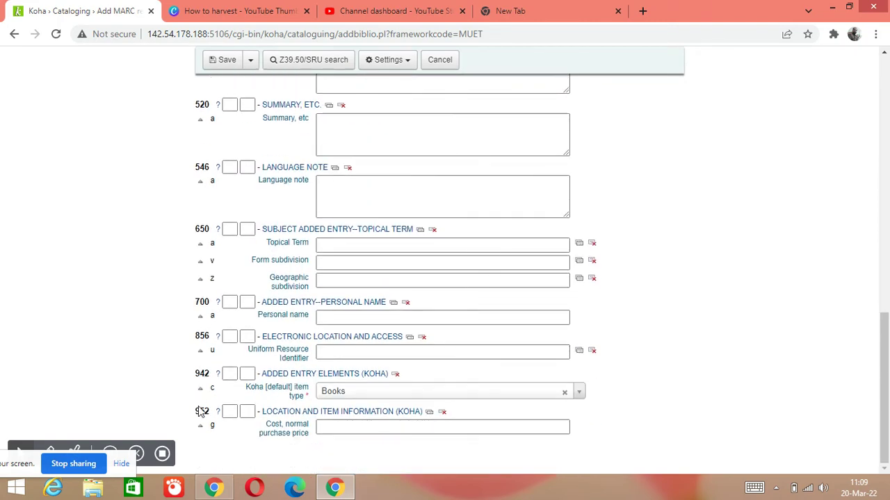
{"action": "scroll", "coordinate": [199, 257], "scroll_direction": "up", "scroll_amount": 7}
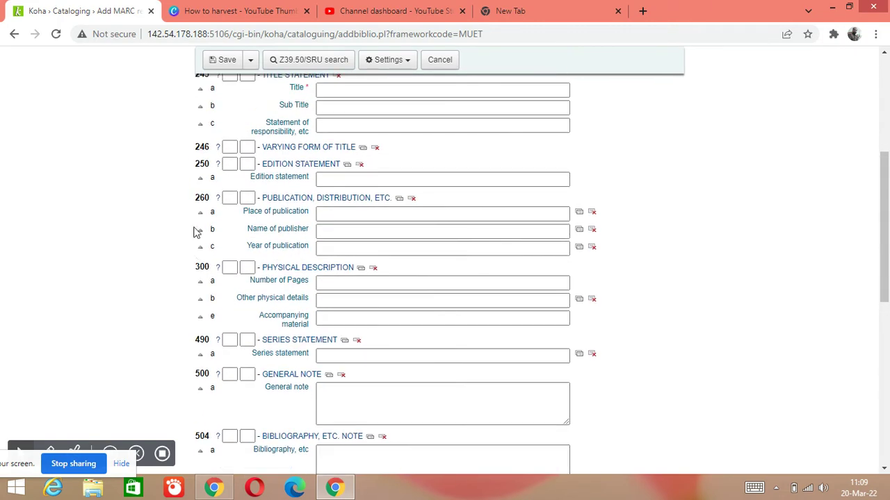
{"action": "scroll", "coordinate": [197, 233], "scroll_direction": "up", "scroll_amount": 5}
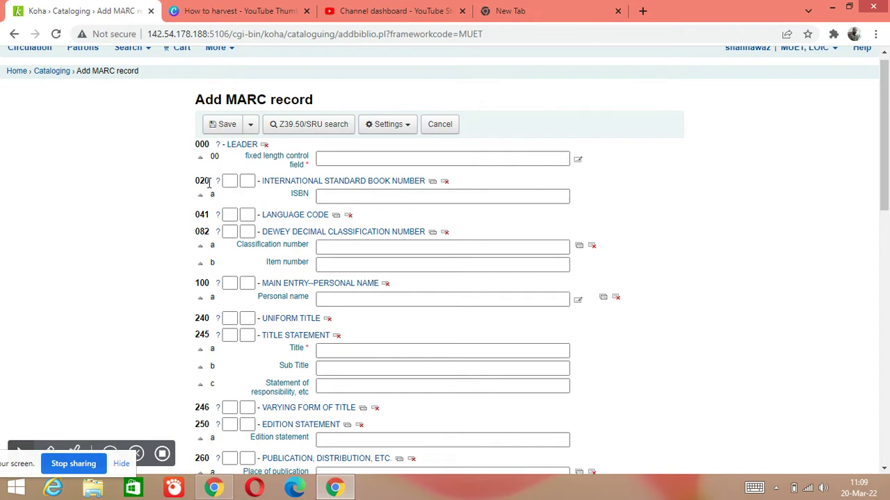
{"action": "left_click", "coordinate": [361, 193]}
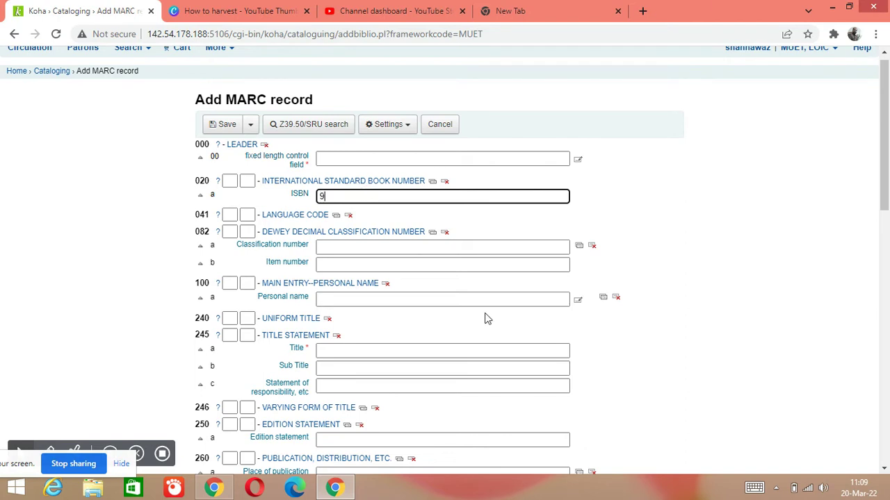
{"action": "type", "text": "9785564466433 (hb"}
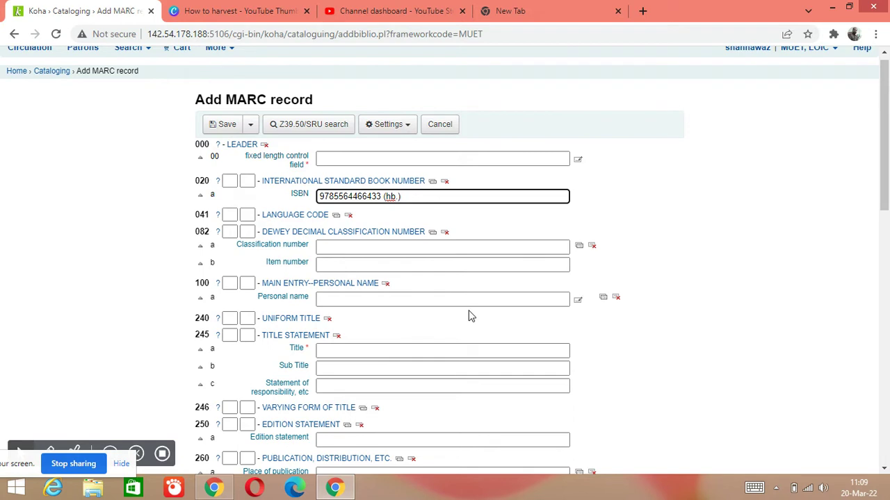
{"action": "type", "text": "k."}
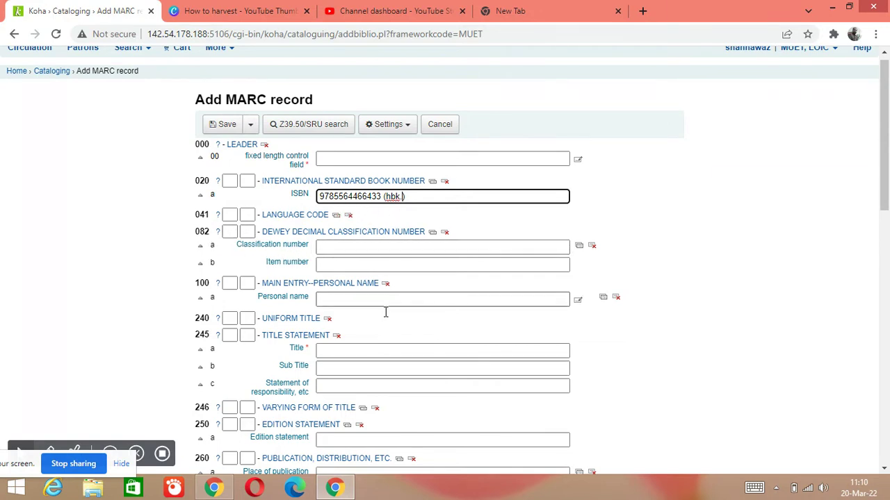
{"action": "scroll", "coordinate": [385, 312], "scroll_direction": "down", "scroll_amount": 4}
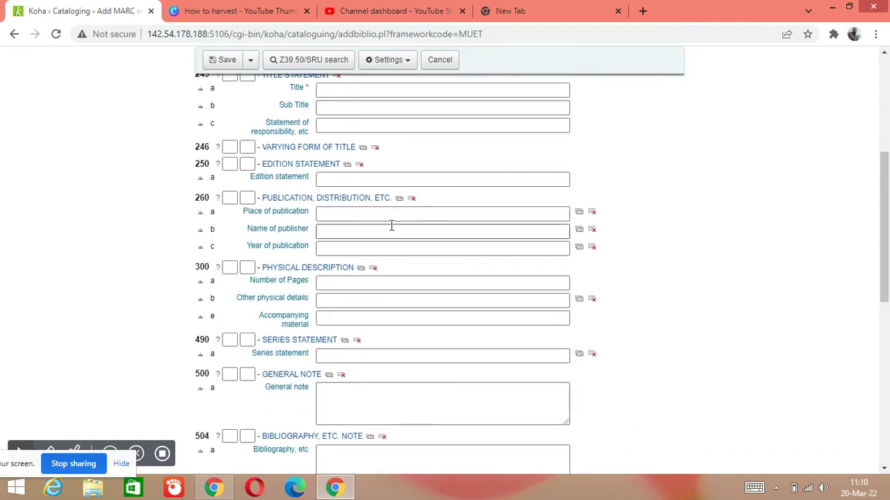
{"action": "scroll", "coordinate": [391, 225], "scroll_direction": "down", "scroll_amount": 3}
{"action": "scroll", "coordinate": [355, 330], "scroll_direction": "down", "scroll_amount": 4}
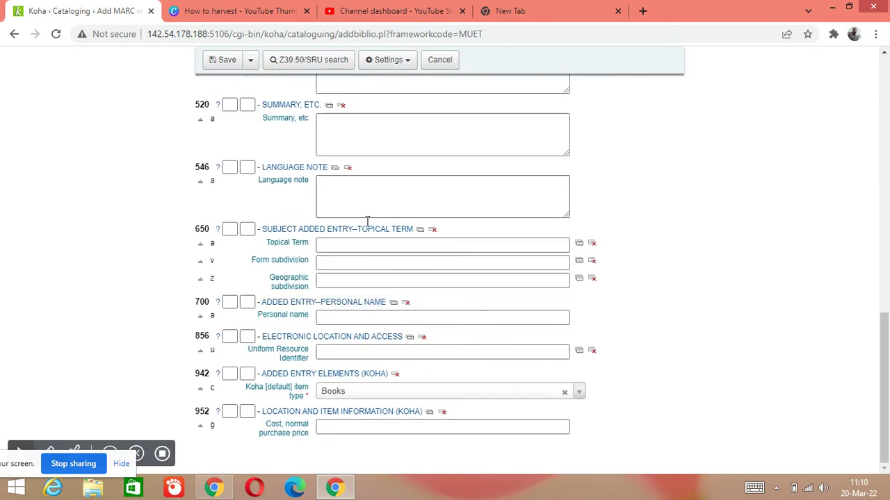
{"action": "scroll", "coordinate": [378, 348], "scroll_direction": "up", "scroll_amount": 1}
{"action": "scroll", "coordinate": [375, 333], "scroll_direction": "up", "scroll_amount": 8}
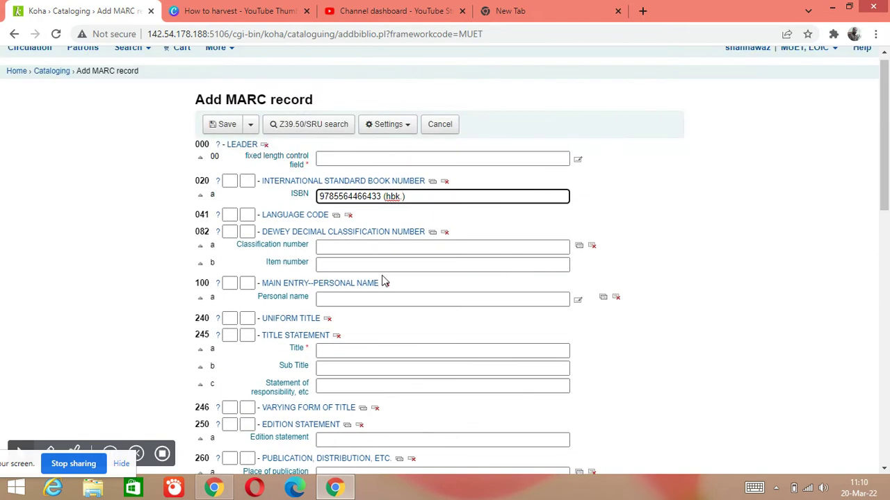
- Set the Dewey classification number in field 082 to 004 and its item number to WAR
{"action": "left_click", "coordinate": [354, 246]}
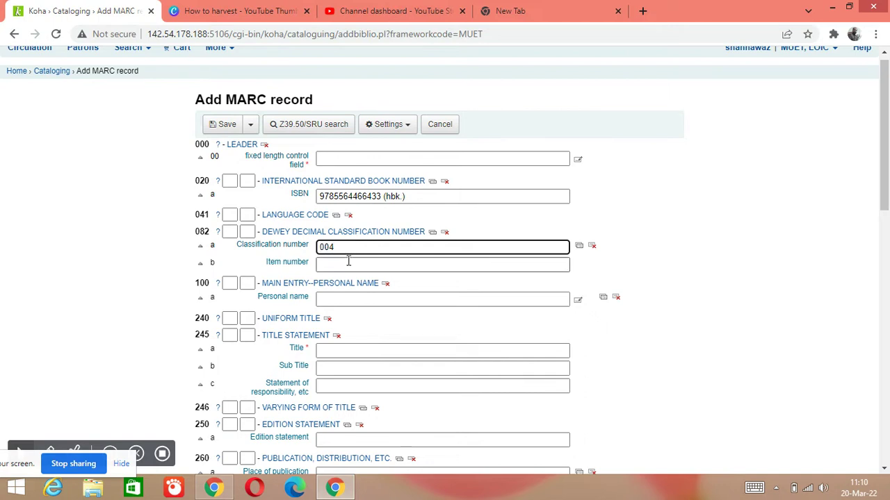
{"action": "left_click", "coordinate": [348, 262]}
{"action": "left_click_drag", "start_coordinate": [347, 265], "coordinate": [252, 268]}
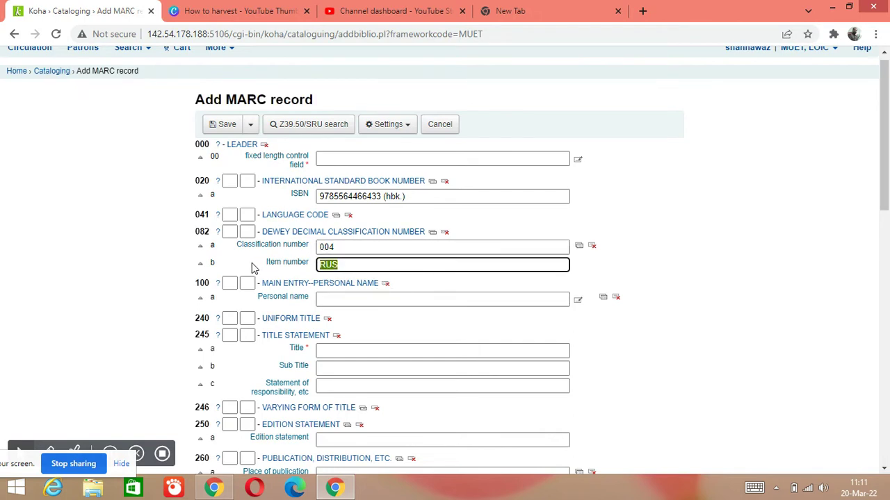
{"action": "type", "text": "WAR"}
- Enter the author's name, surname first, as the main entry personal name in field 100
{"action": "left_click", "coordinate": [344, 299]}
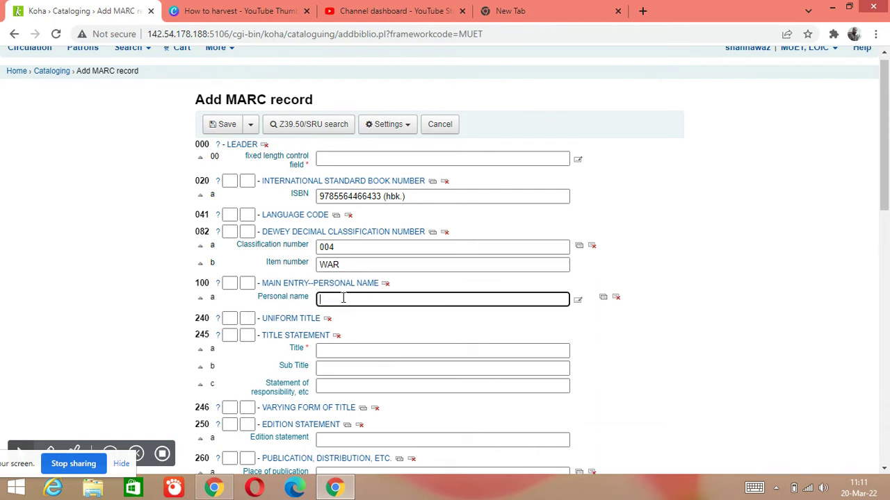
{"action": "type", "text": "Warner, David"}
{"action": "scroll", "coordinate": [342, 261], "scroll_direction": "down", "scroll_amount": 1}
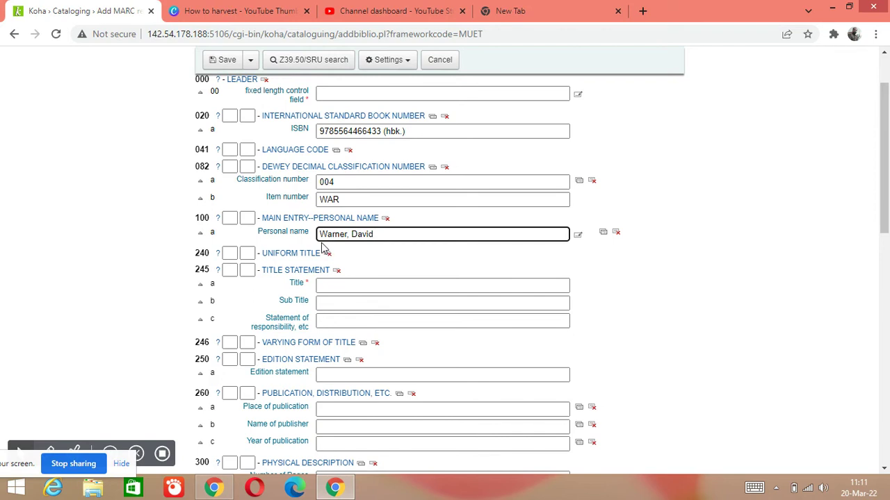
{"action": "left_click", "coordinate": [337, 200]}
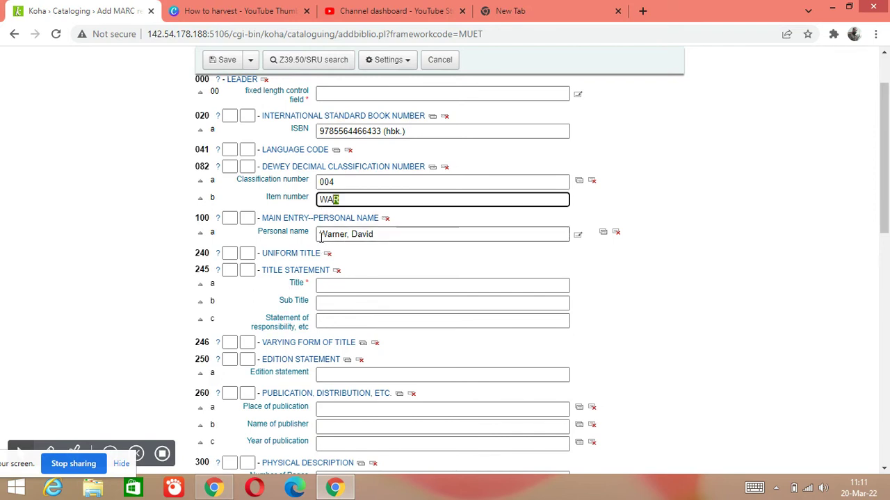
{"action": "left_click_drag", "start_coordinate": [320, 234], "coordinate": [338, 234]}
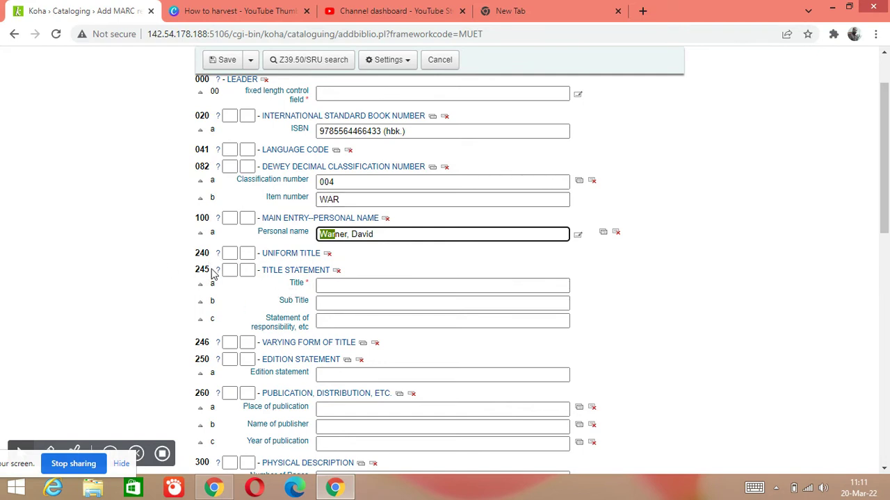
- Fill in field 245 with the title "Introduction to computers :" and the subtitle "theory and practice /"
{"action": "left_click", "coordinate": [355, 287]}
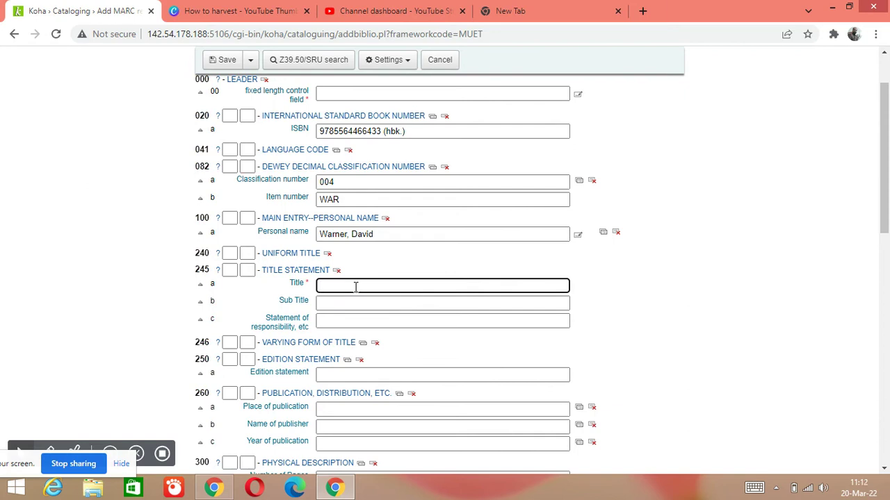
{"action": "type", "text": "Introduction too comput"}
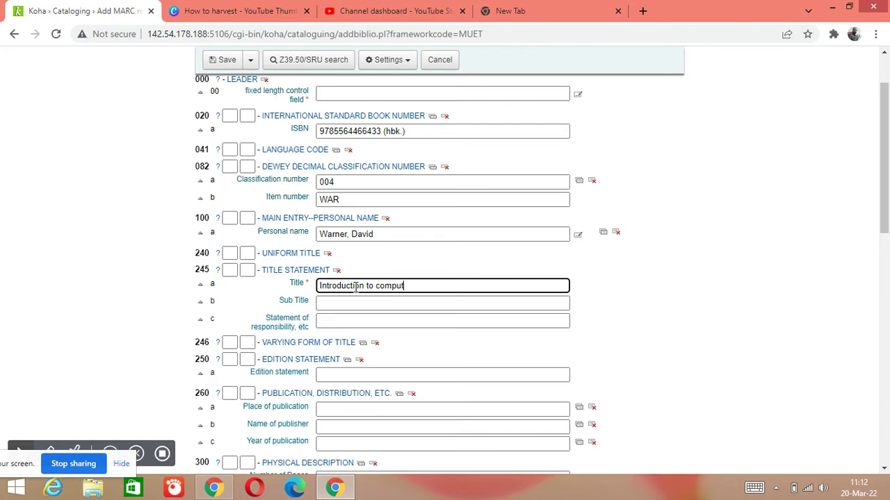
{"action": "type", "text": "ers :"}
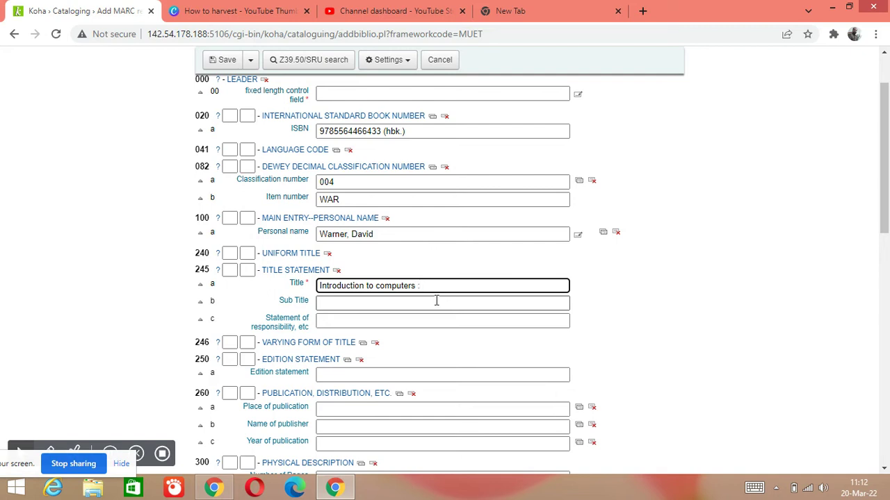
{"action": "left_click", "coordinate": [366, 306]}
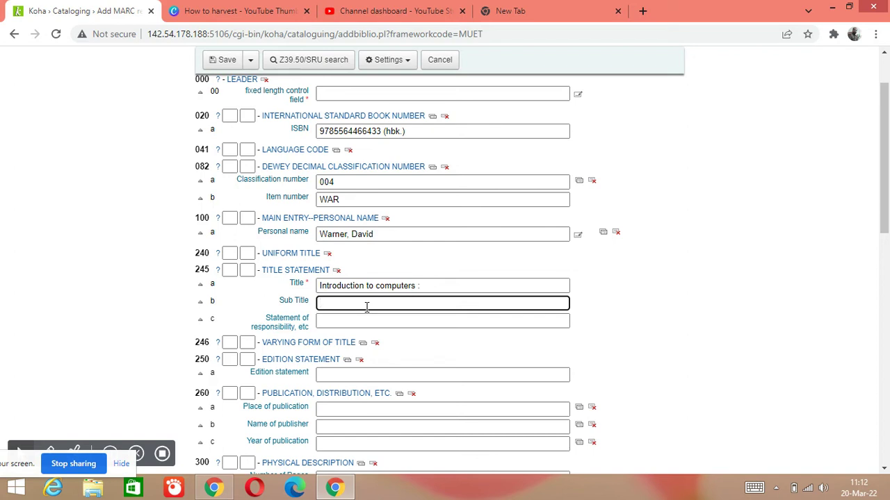
{"action": "type", "text": "theory and practice /"}
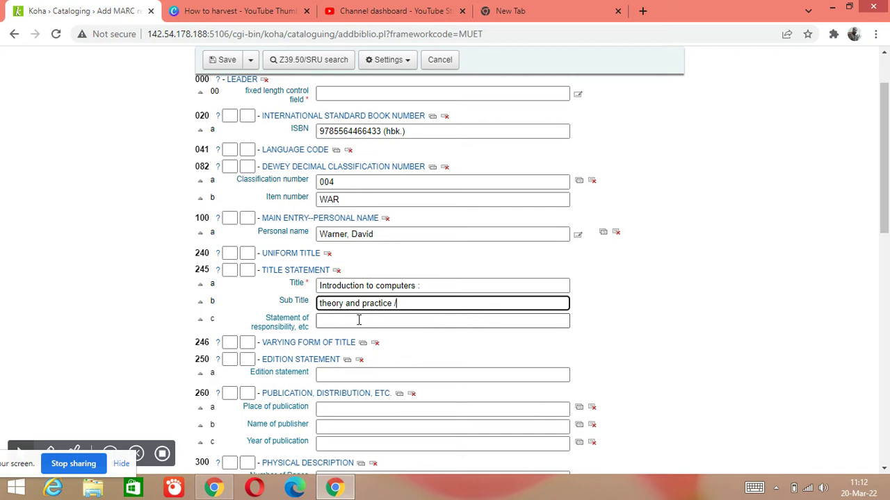
- Enter the author's name, given name first and ending with a period, as statement of responsibility, and "5th ed." as the edition statement
{"action": "left_click", "coordinate": [359, 320]}
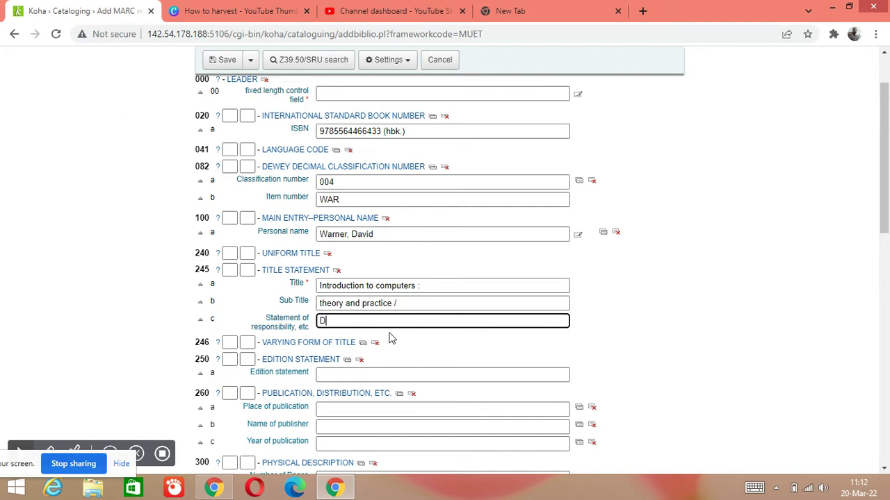
{"action": "type", "text": "vid Warner"}
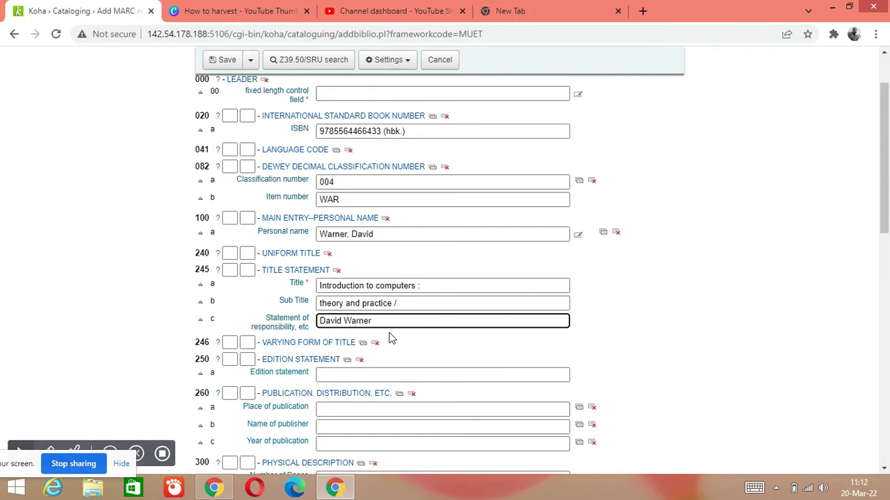
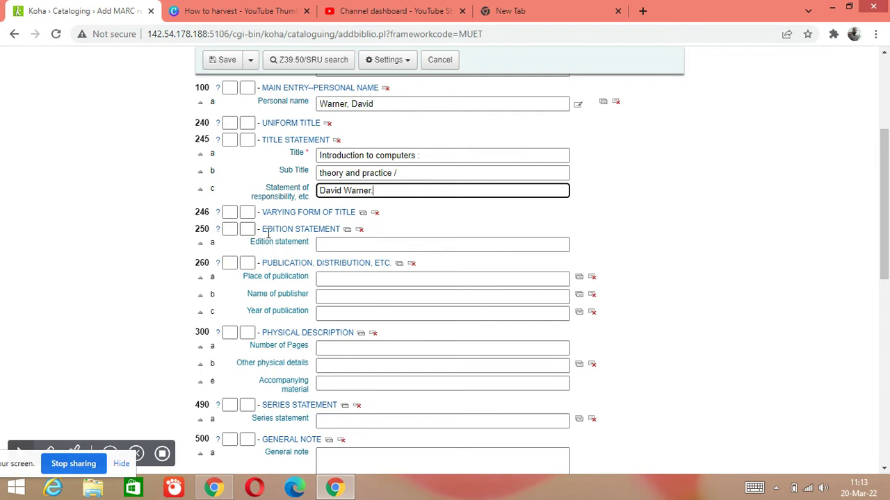
{"action": "left_click", "coordinate": [333, 243]}
{"action": "type", "text": "5th ed."}
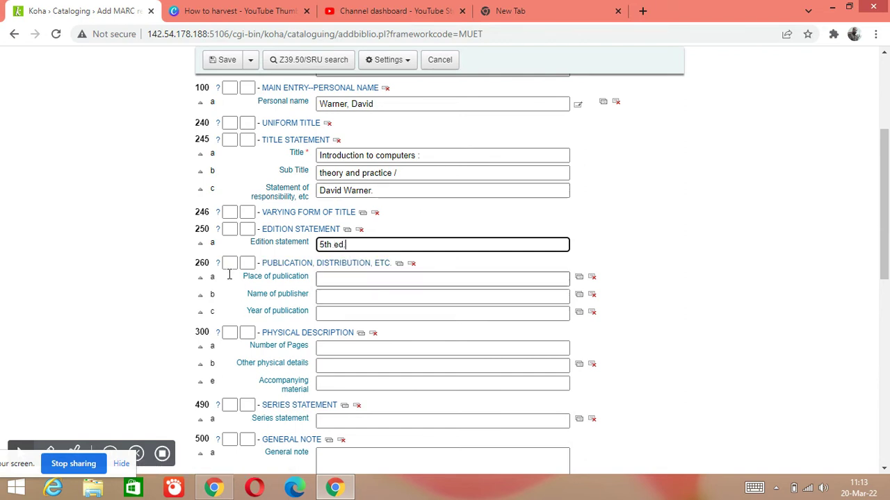
- Fill in field 260 with place of publication "New York :", publisher "McGraw-Hill," and year of publication "2021."
{"action": "left_click", "coordinate": [353, 278]}
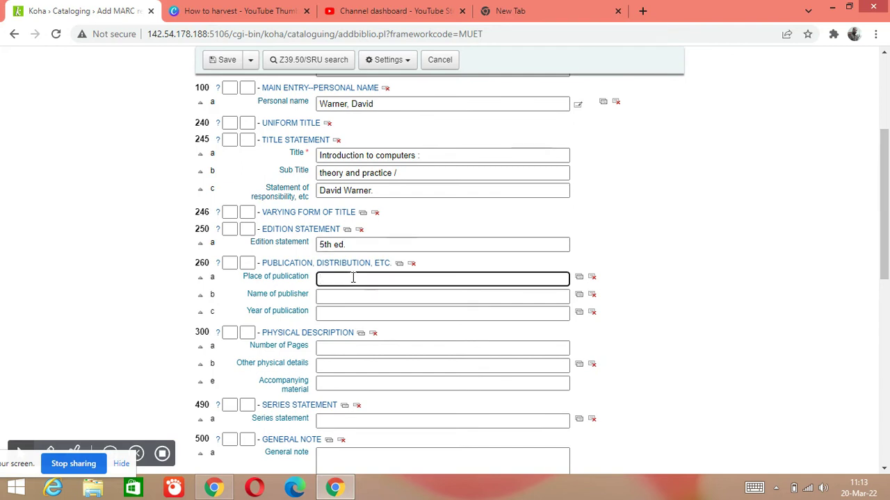
{"action": "type", "text": "New York "}
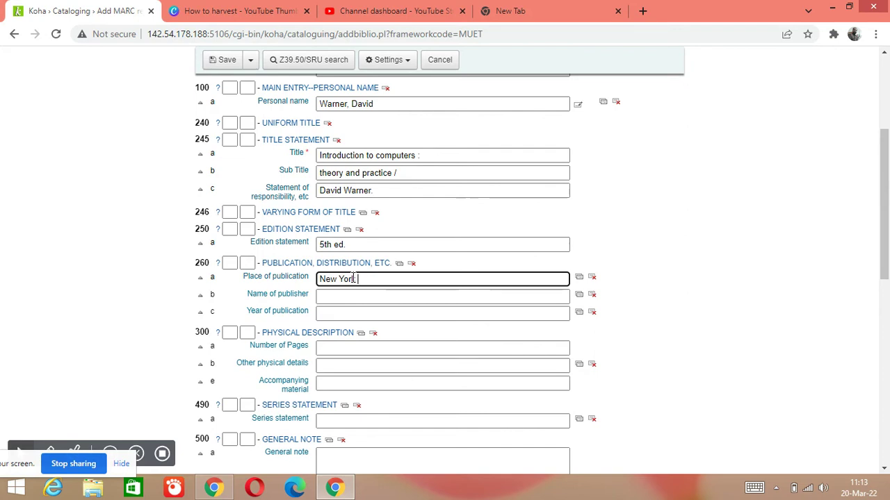
{"action": "type", "text": ":"}
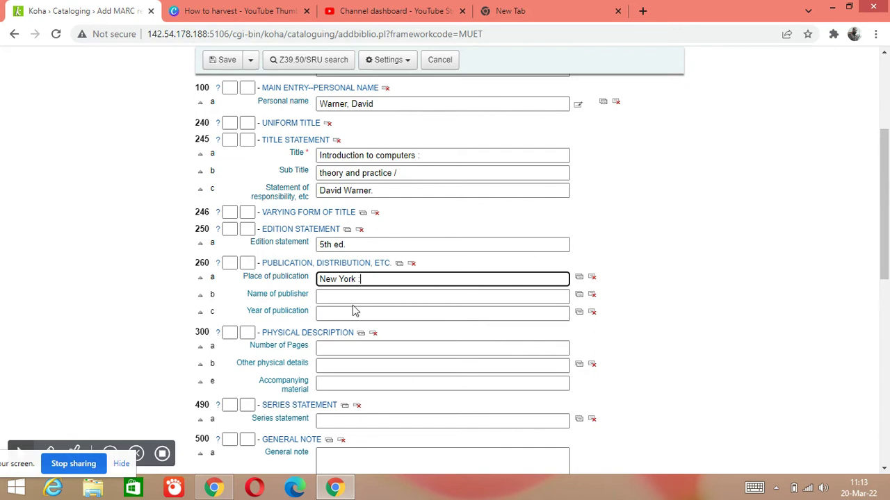
{"action": "left_click", "coordinate": [354, 296]}
{"action": "type", "text": "M"}
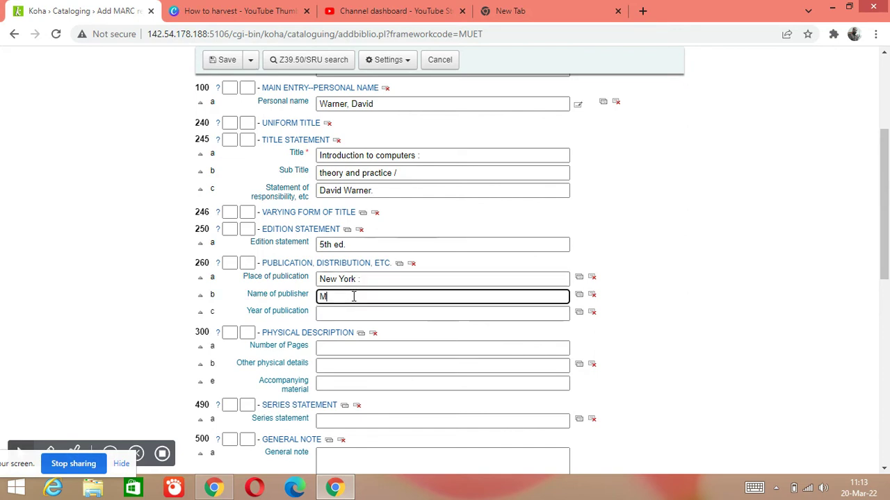
{"action": "type", "text": "cGraw-Hill,"}
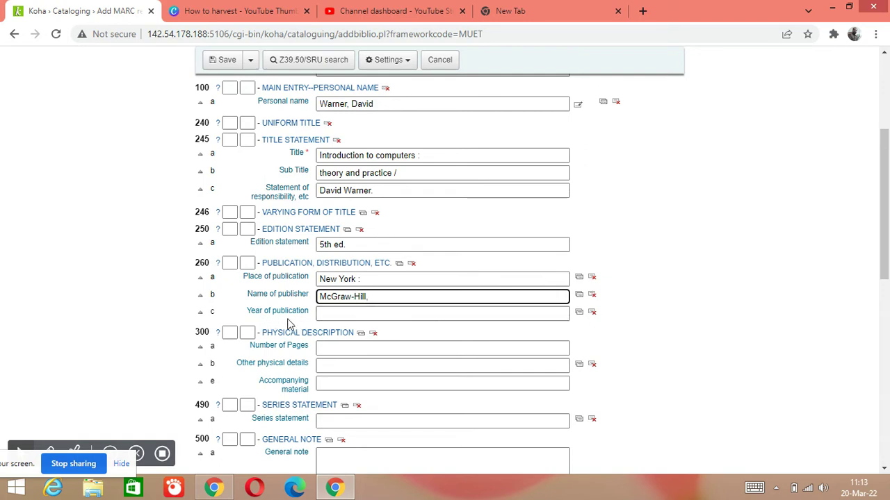
{"action": "left_click", "coordinate": [334, 314]}
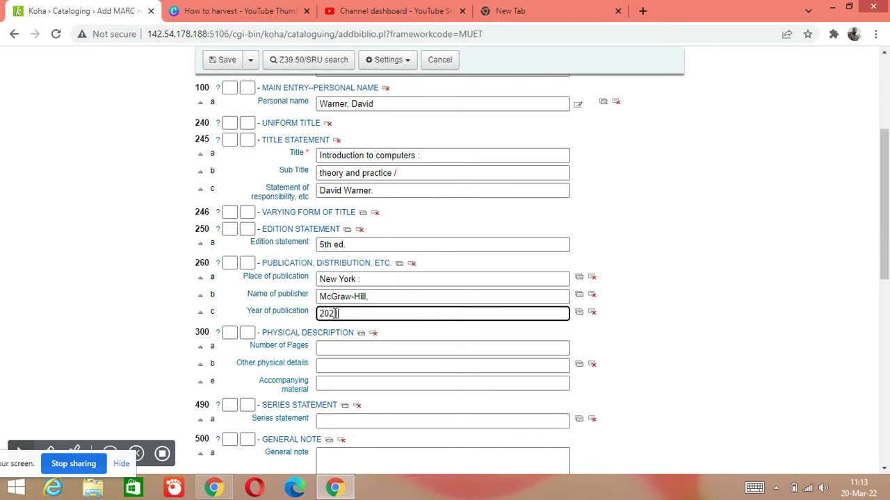
{"action": "type", "text": "2022"}
{"action": "type", "text": "1."}
- Fill in field 300 with "xi, 230 p. :" as number of pages, "ill. ;" as other physical details and "24 cm." as accompanying material
{"action": "scroll", "coordinate": [334, 336], "scroll_direction": "down", "scroll_amount": 1}
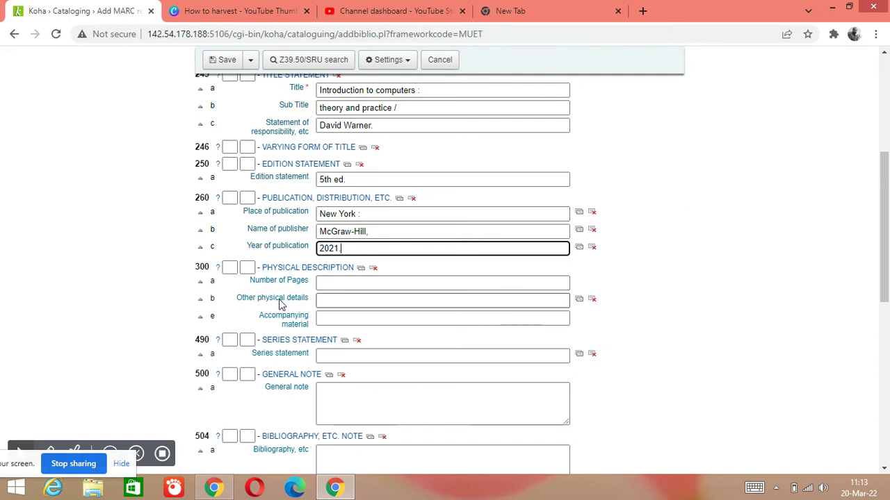
{"action": "left_click", "coordinate": [351, 283]}
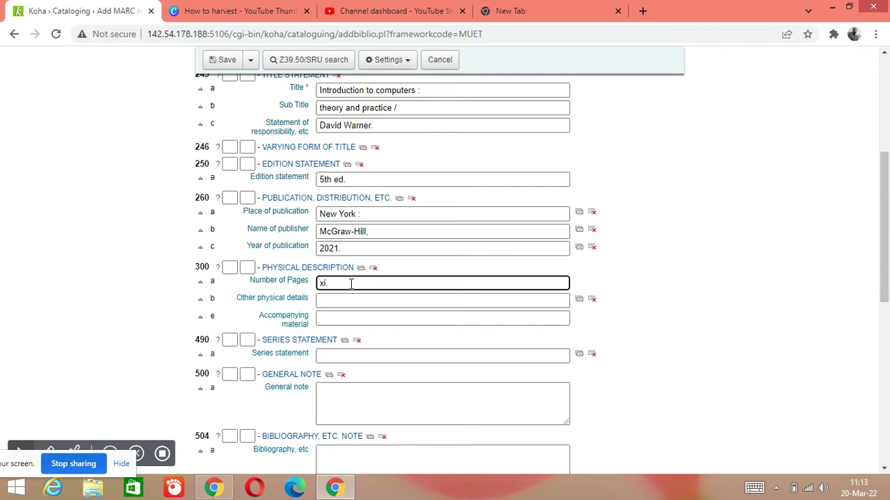
{"action": "type", "text": "xi, 230 p."}
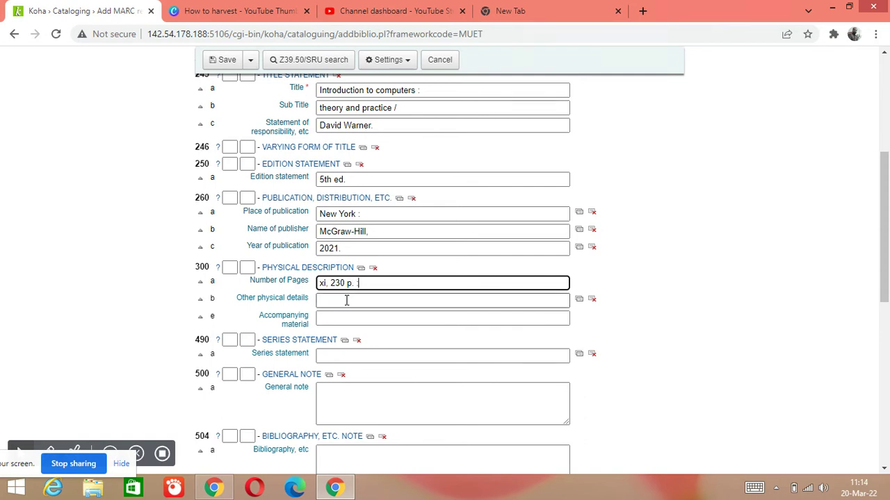
{"action": "type", "text": " :"}
{"action": "left_click", "coordinate": [344, 303]}
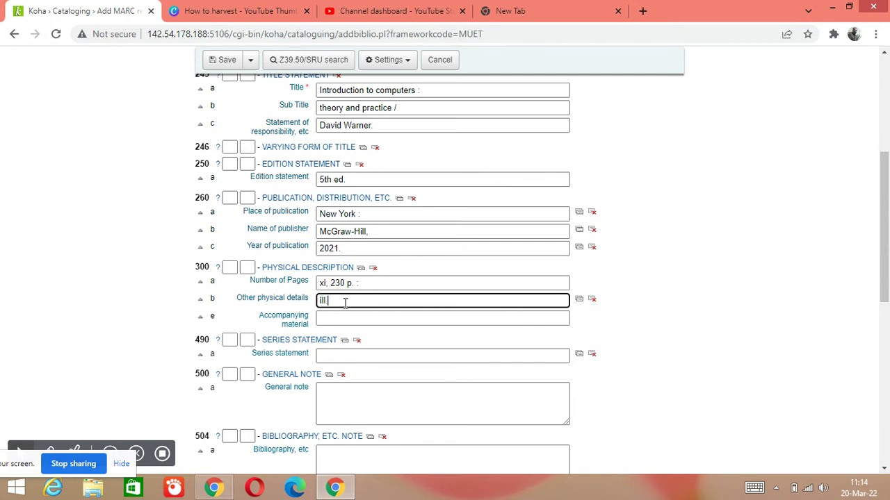
{"action": "type", "text": "ill. :"}
{"action": "left_click", "coordinate": [346, 315]}
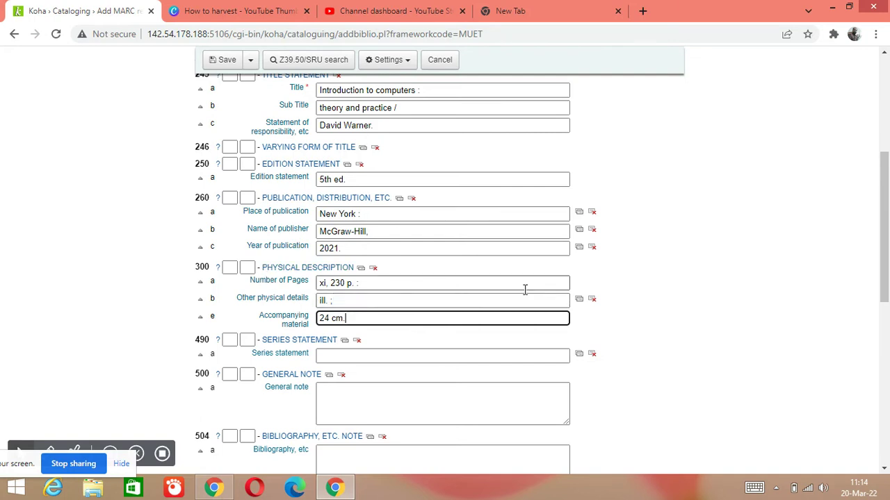
- Leave the series statement empty and enter "Includes references and index." as the bibliography note in field 504
{"action": "scroll", "coordinate": [433, 308], "scroll_direction": "down", "scroll_amount": 2}
{"action": "left_click", "coordinate": [352, 227]}
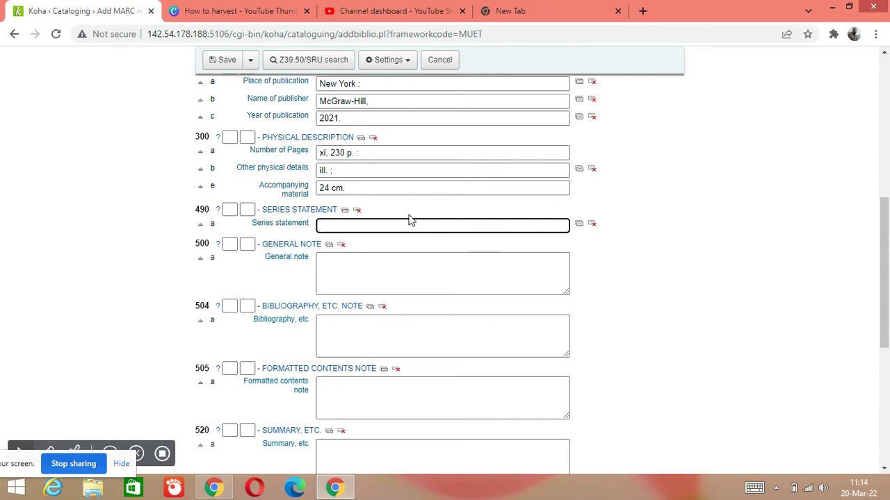
{"action": "scroll", "coordinate": [347, 271], "scroll_direction": "down", "scroll_amount": 2}
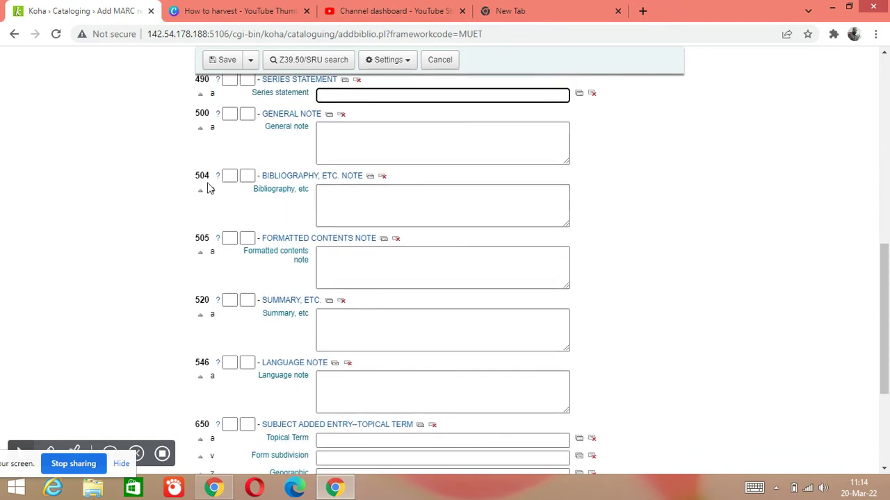
{"action": "left_click", "coordinate": [356, 195]}
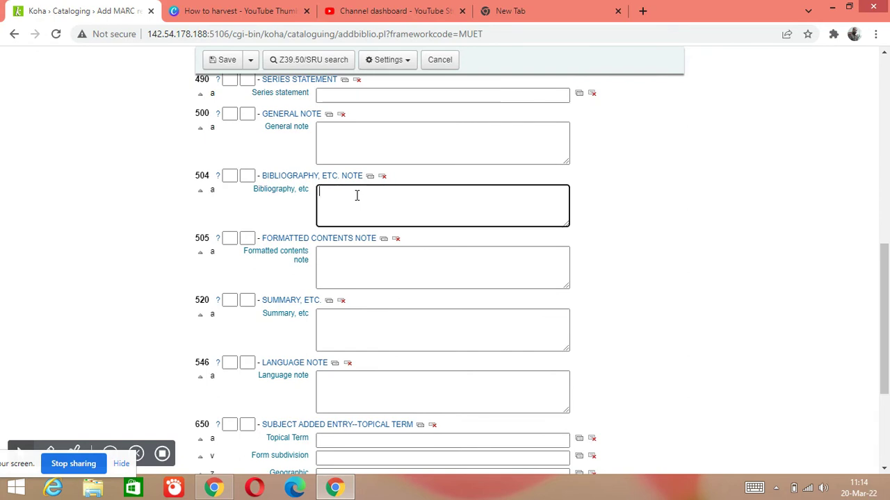
{"action": "type", "text": "Inclues"}
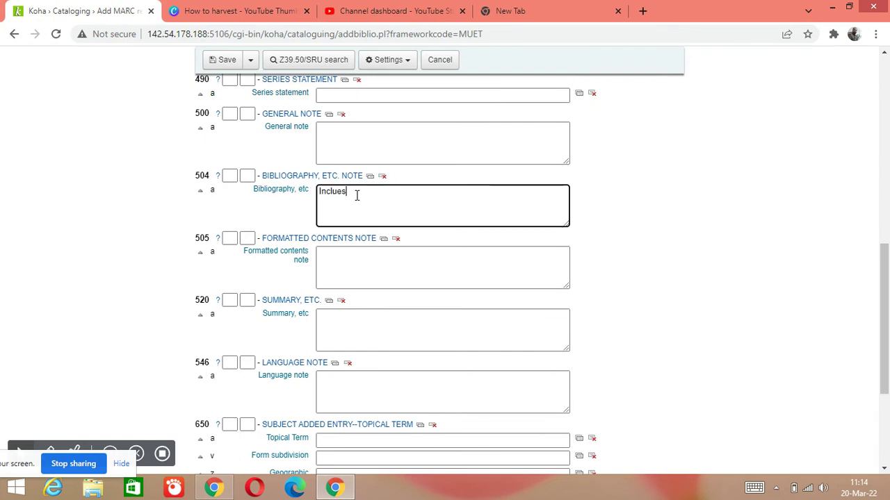
{"action": "key", "text": "BackSpace"}
{"action": "type", "text": "d"}
{"action": "type", "text": "es references and"}
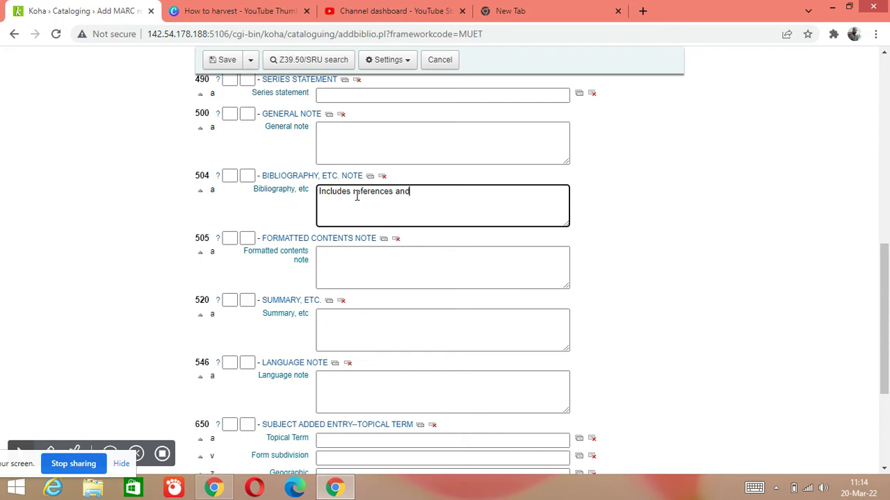
{"action": "type", "text": " index."}
- Enter "Computers." as the topical term of the subject added entry in field 650, leaving the uniform resource identifier empty
{"action": "scroll", "coordinate": [410, 216], "scroll_direction": "down", "scroll_amount": 3}
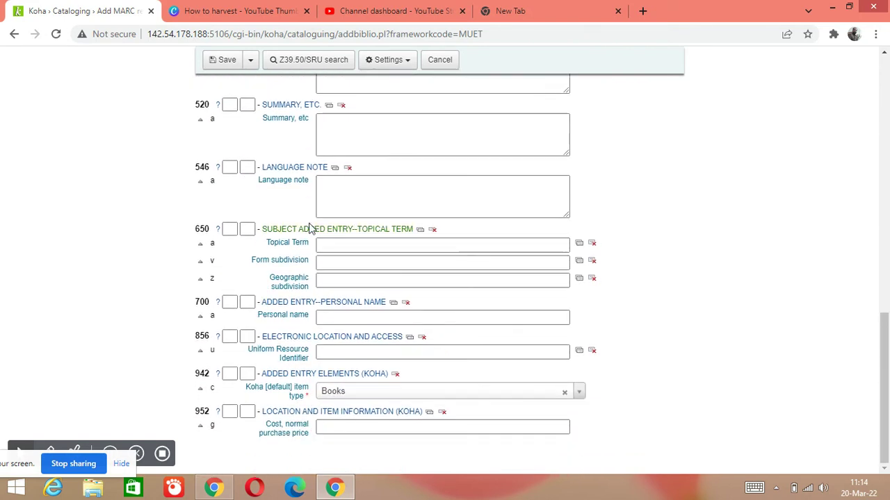
{"action": "left_click", "coordinate": [343, 244]}
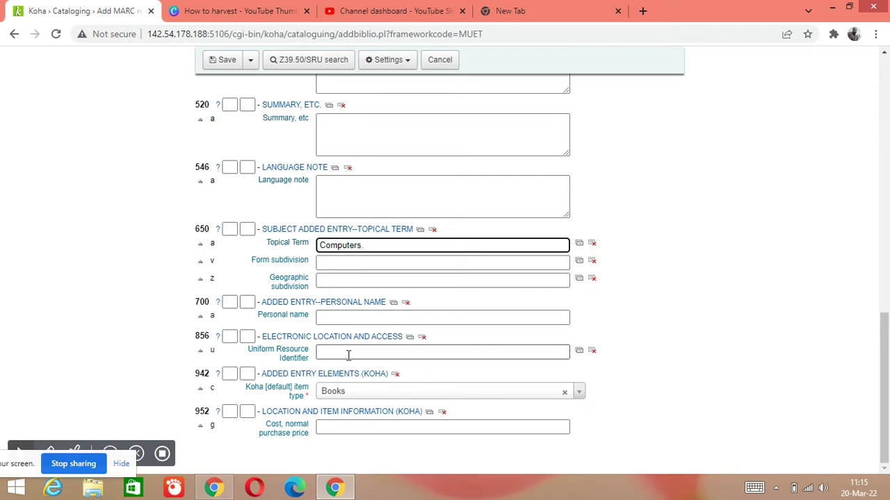
{"action": "left_click", "coordinate": [388, 352]}
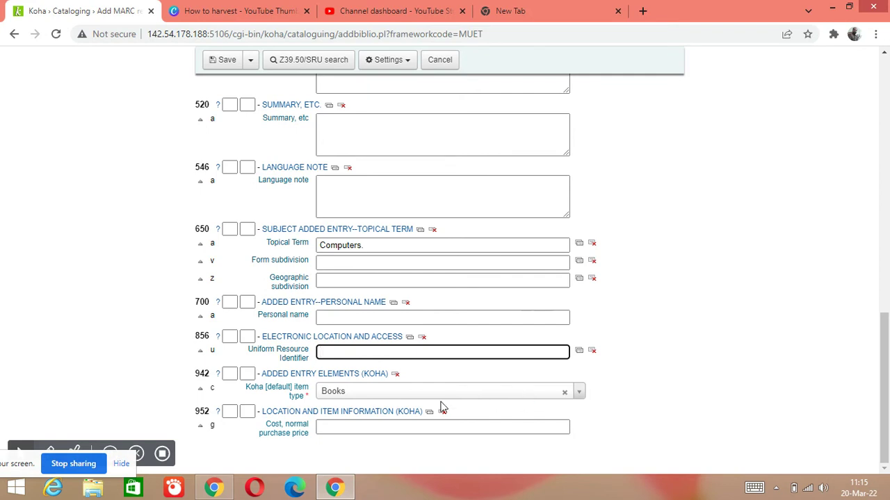
- Review the available item types in field 942 and choose Books as the default item type
{"action": "left_click", "coordinate": [580, 394]}
{"action": "left_click", "coordinate": [580, 394]}
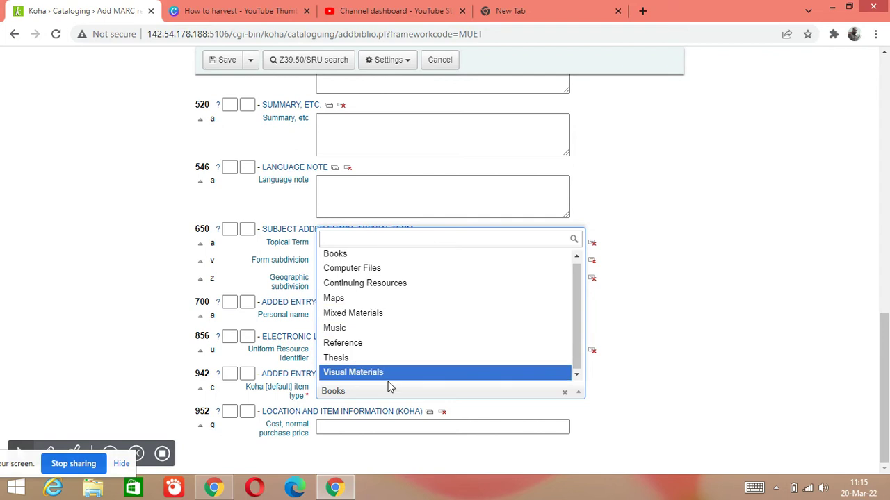
{"action": "left_click", "coordinate": [61, 335]}
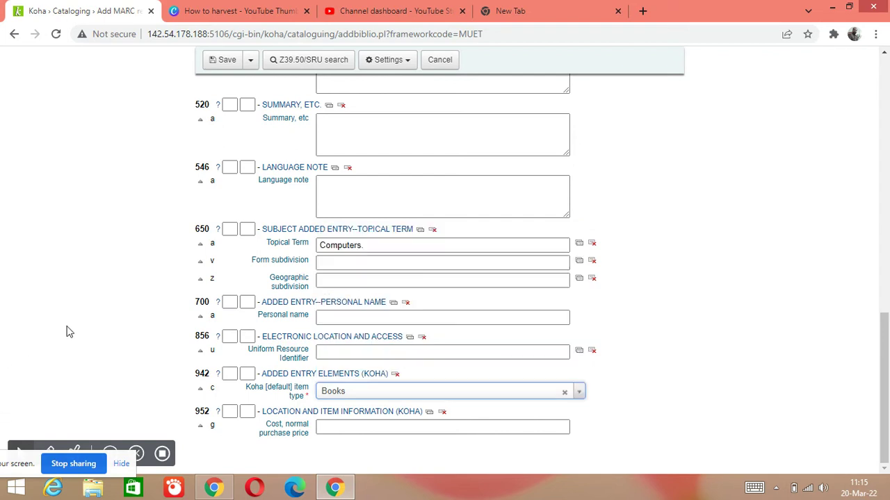
{"action": "left_click", "coordinate": [379, 394]}
{"action": "left_click", "coordinate": [361, 259]}
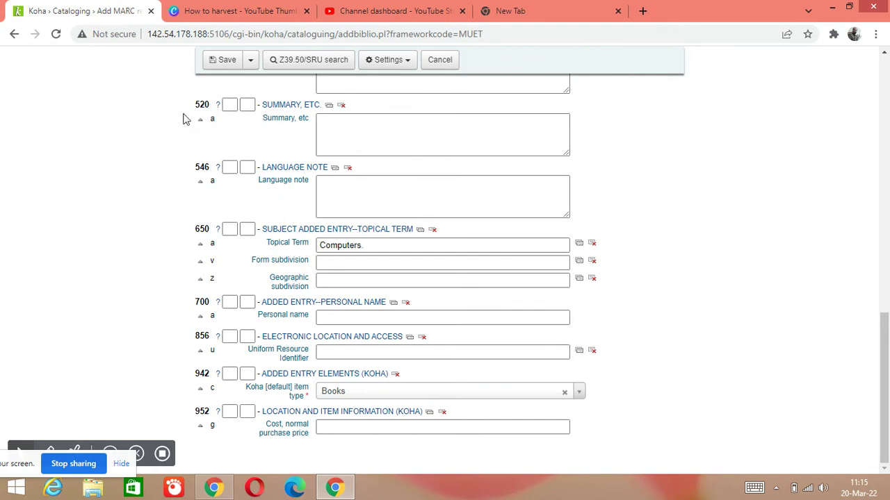
- Save the bibliographic record, filling the mandatory leader control field in tag 000 with its default value
{"action": "left_click", "coordinate": [220, 62]}
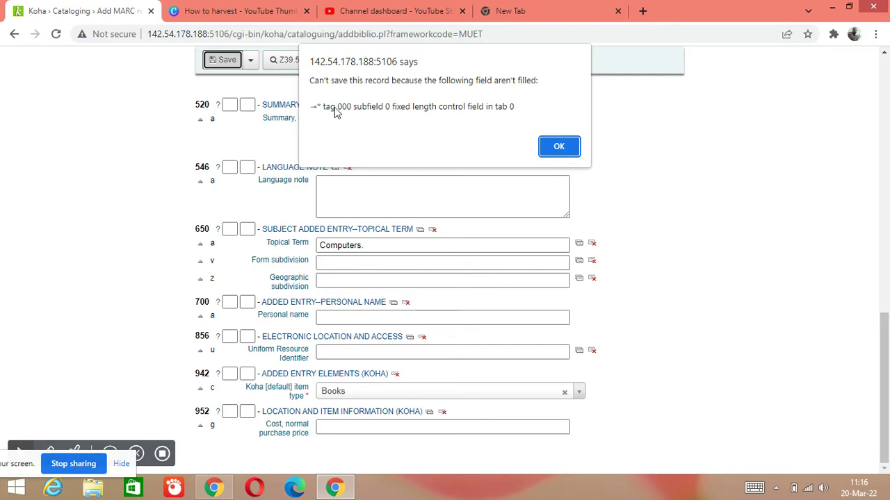
{"action": "left_click", "coordinate": [564, 150]}
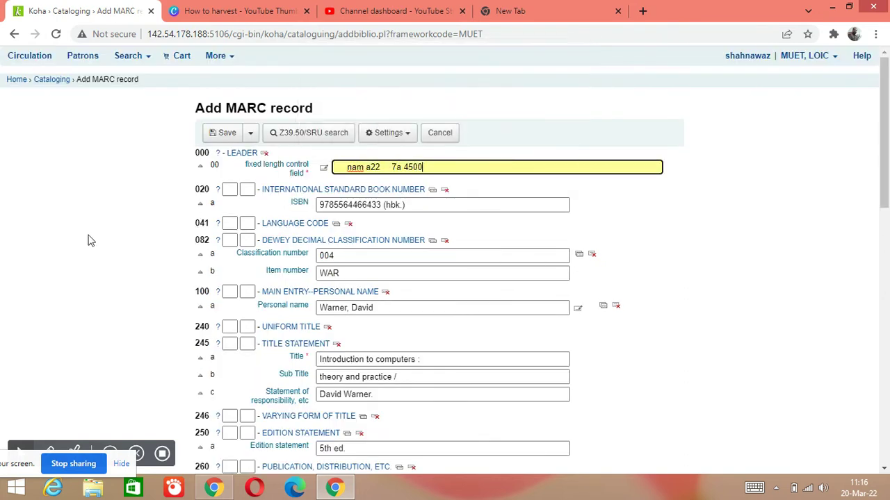
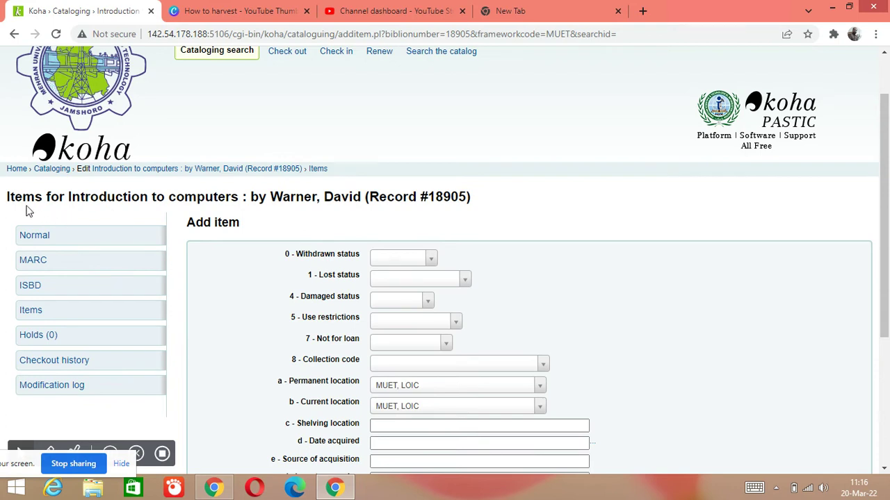
- Examine the new record's title heading and the fields and add options of the item form
{"action": "left_click_drag", "start_coordinate": [68, 197], "coordinate": [239, 198]}
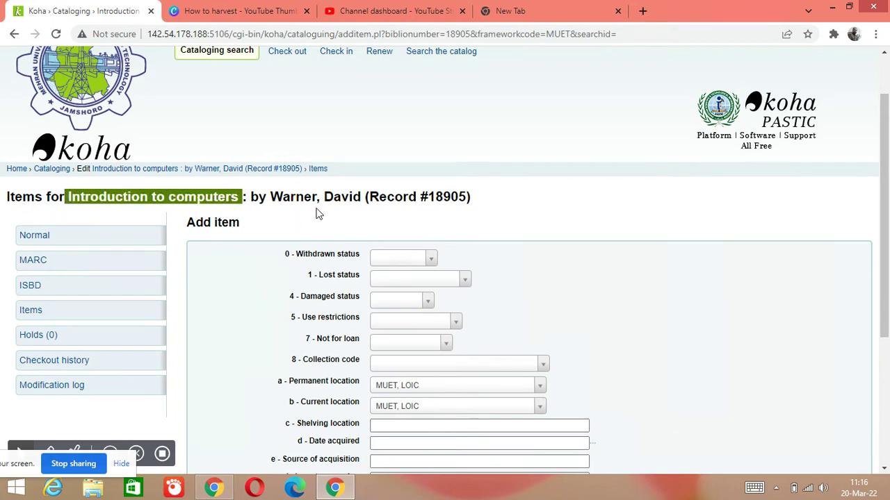
{"action": "left_click", "coordinate": [631, 284]}
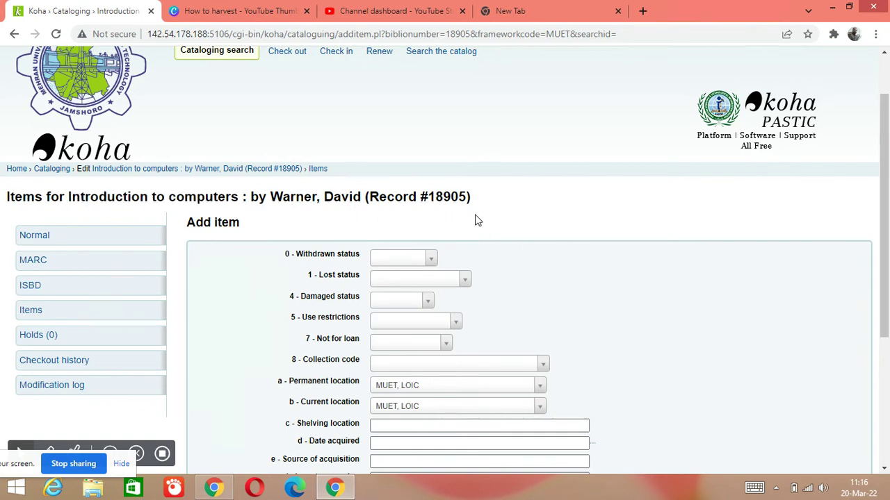
{"action": "scroll", "coordinate": [431, 252], "scroll_direction": "down", "scroll_amount": 2}
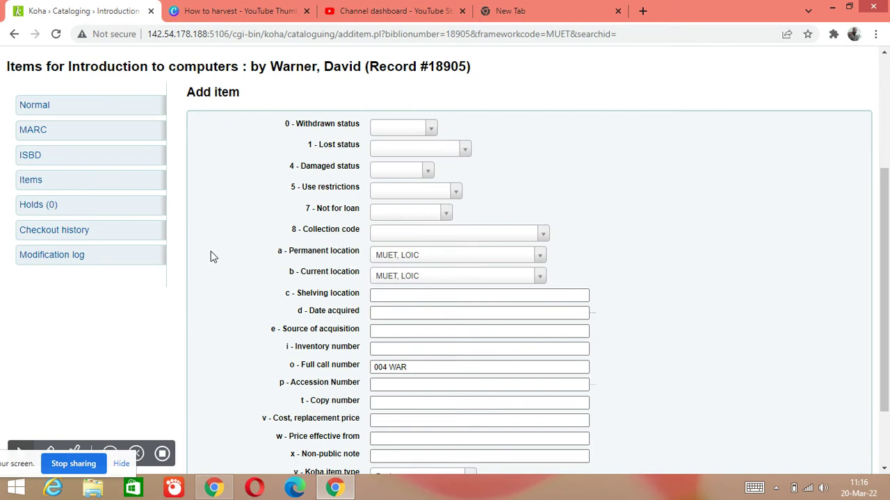
{"action": "scroll", "coordinate": [201, 251], "scroll_direction": "down", "scroll_amount": 2}
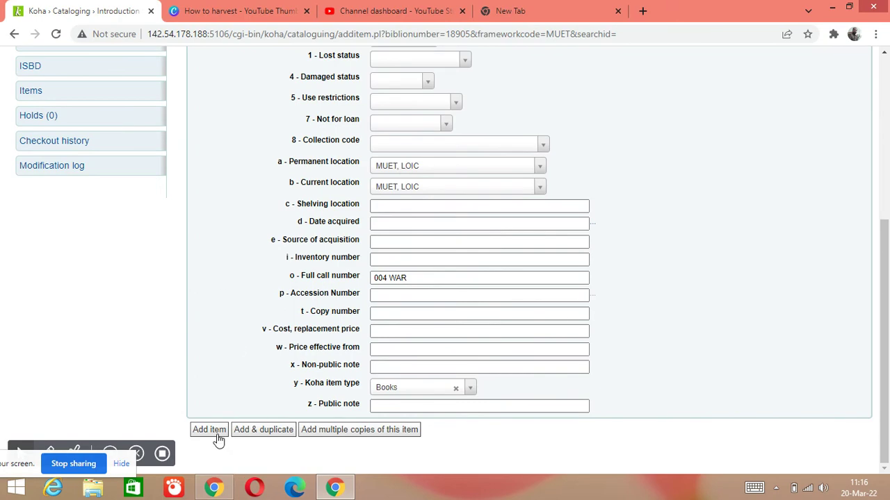
{"action": "scroll", "coordinate": [218, 438], "scroll_direction": "up", "scroll_amount": 5}
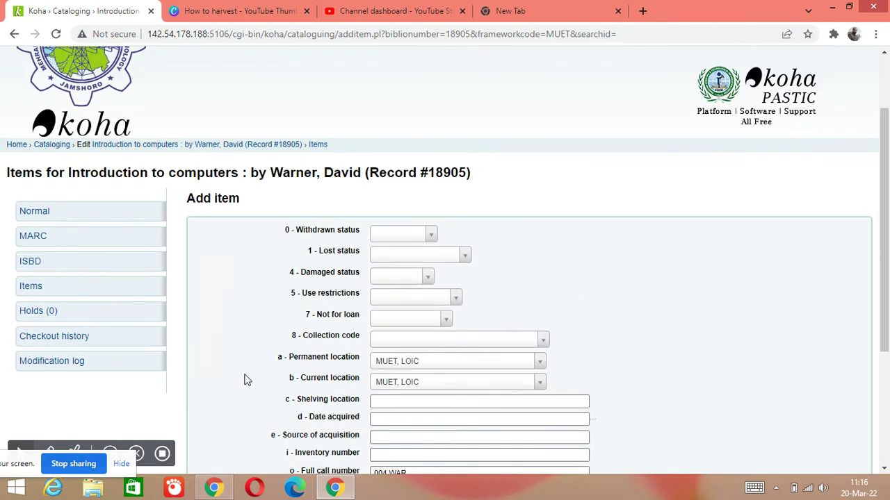
{"action": "scroll", "coordinate": [241, 376], "scroll_direction": "down", "scroll_amount": 3}
{"action": "scroll", "coordinate": [271, 375], "scroll_direction": "up", "scroll_amount": 3}
{"action": "scroll", "coordinate": [299, 371], "scroll_direction": "down", "scroll_amount": 2}
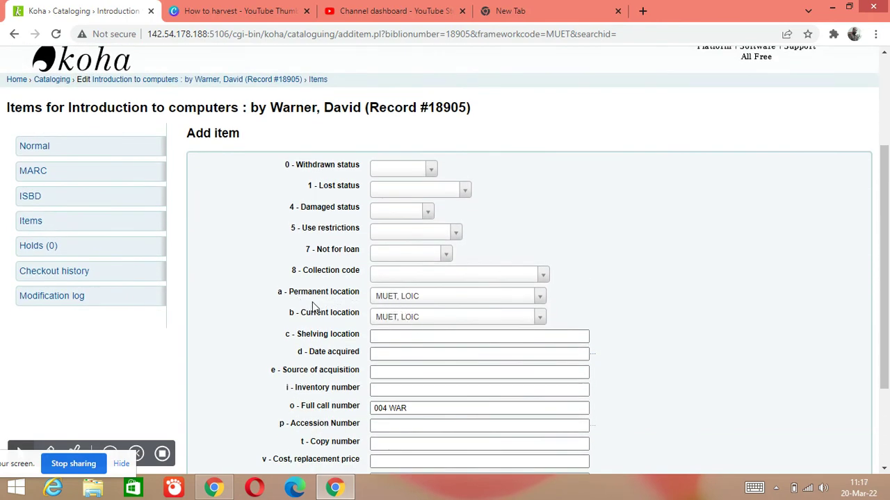
- Choose MUET, LOIC as the item's permanent location and fill in the date acquired as 2022-03-20
{"action": "left_click", "coordinate": [438, 301]}
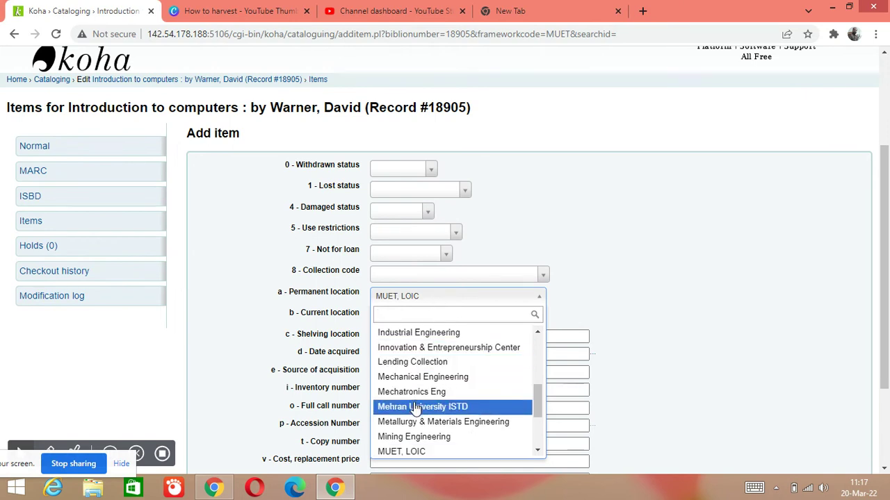
{"action": "left_click", "coordinate": [401, 448]}
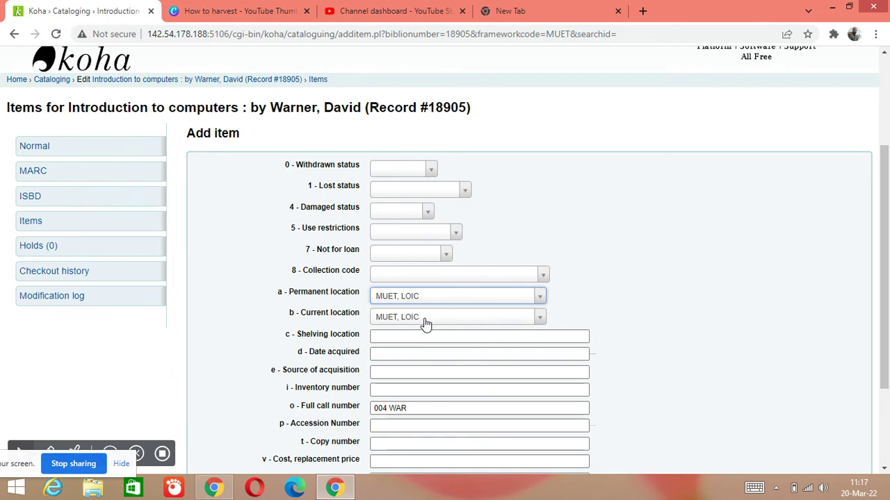
{"action": "left_click", "coordinate": [397, 353]}
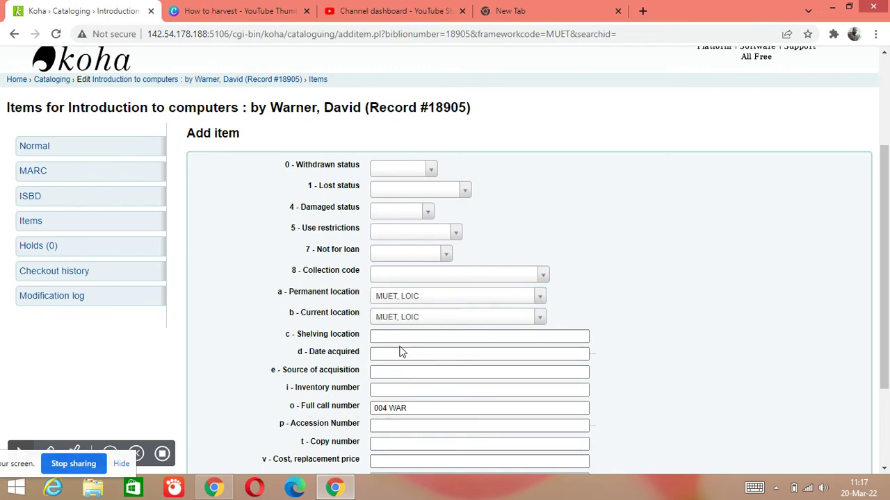
{"action": "scroll", "coordinate": [393, 358], "scroll_direction": "down", "scroll_amount": 2}
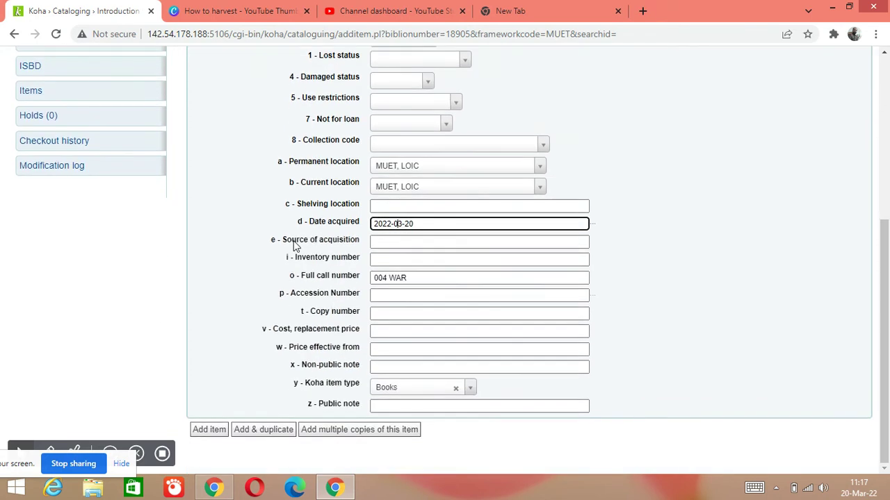
- Enter 232313 as the item's accession number, leaving the source of acquisition and inventory number empty
{"action": "left_click", "coordinate": [384, 241]}
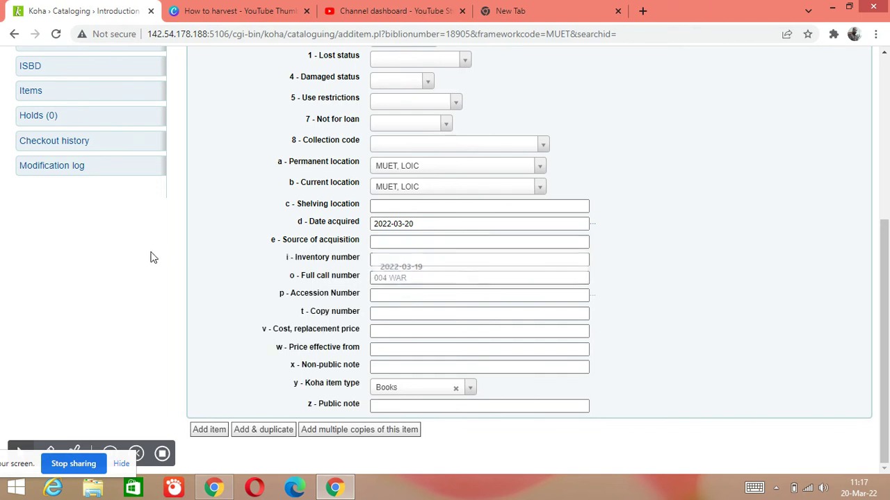
{"action": "left_click", "coordinate": [372, 259]}
{"action": "left_click", "coordinate": [379, 259]}
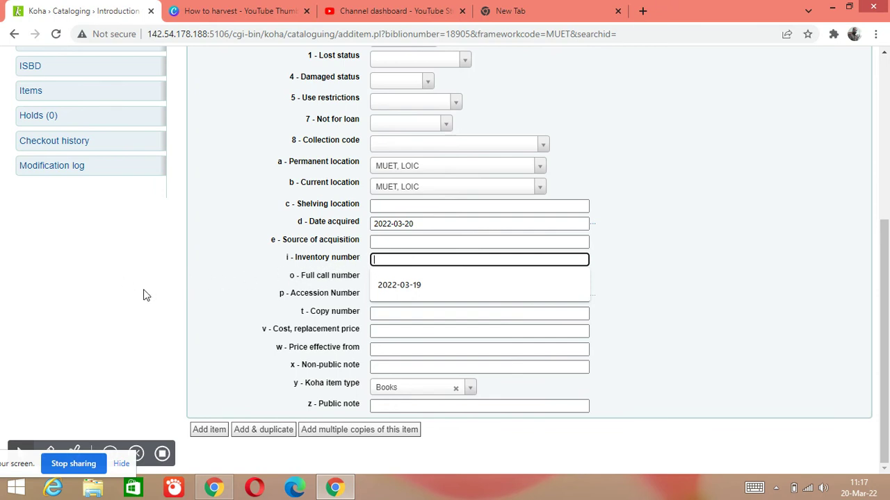
{"action": "key", "text": "Tab"}
{"action": "type", "text": "004 WAR"}
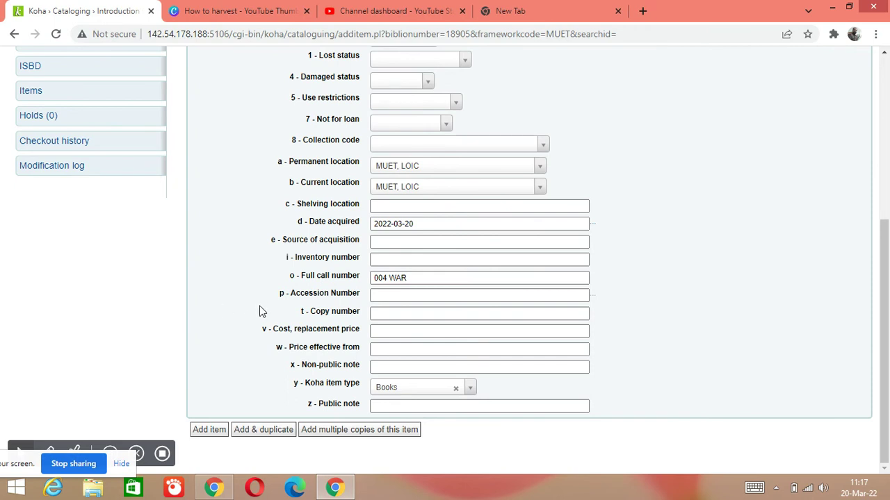
{"action": "left_click", "coordinate": [409, 295]}
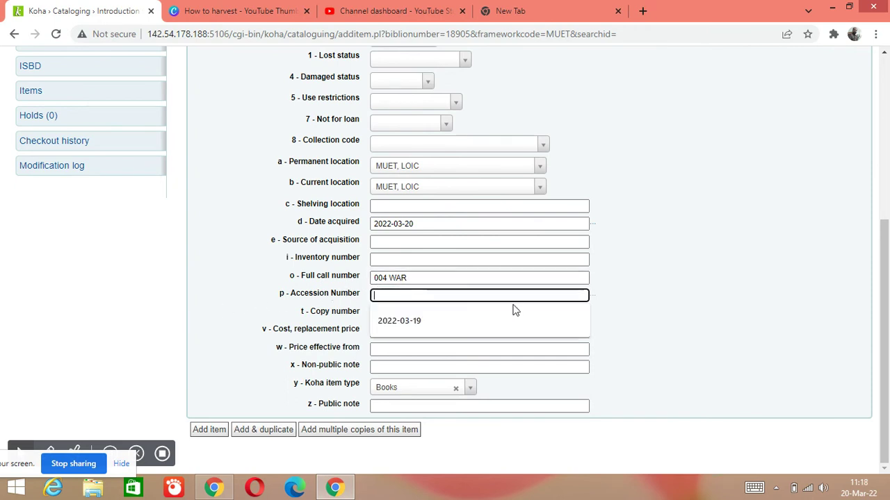
{"action": "type", "text": "232313"}
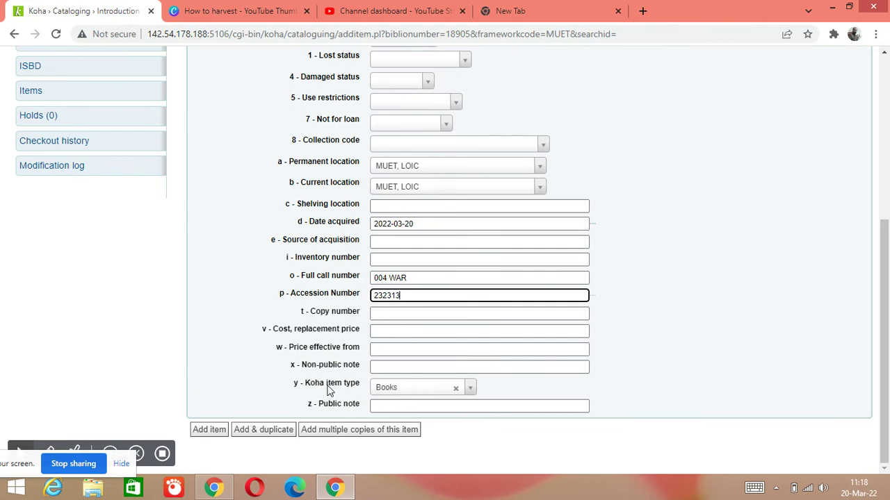
- Review the available Koha item types and choose Books for the item
{"action": "left_click", "coordinate": [386, 391]}
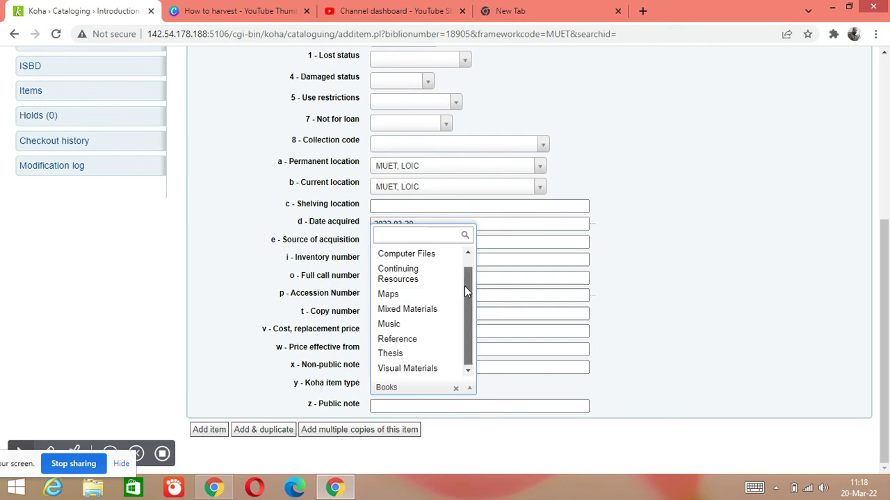
{"action": "scroll", "coordinate": [466, 292], "scroll_direction": "up", "scroll_amount": 2}
{"action": "left_click", "coordinate": [397, 253]}
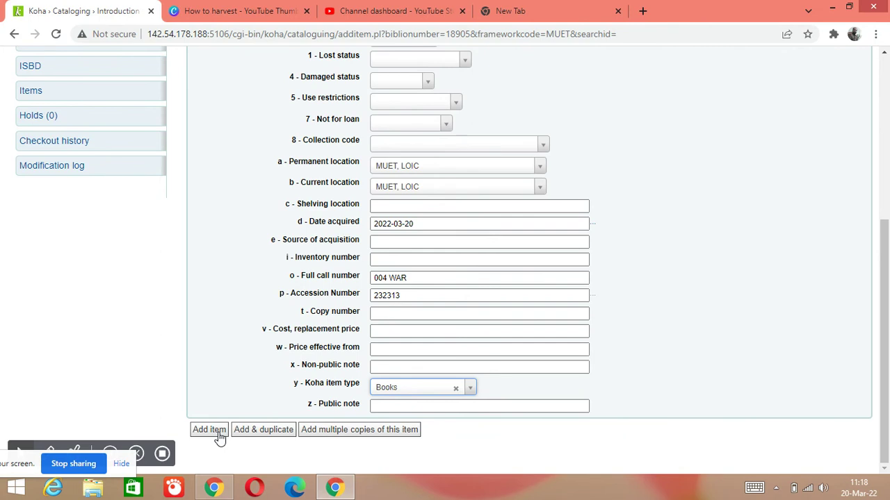
- Replace the accession number with 222222 and add the item to the record
{"action": "double_click", "coordinate": [408, 296]}
{"action": "type", "text": "22222"}
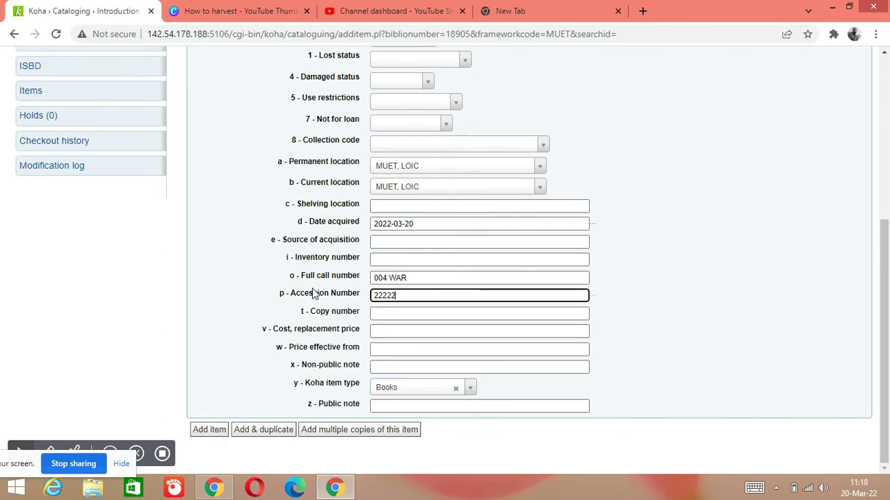
{"action": "type", "text": "2"}
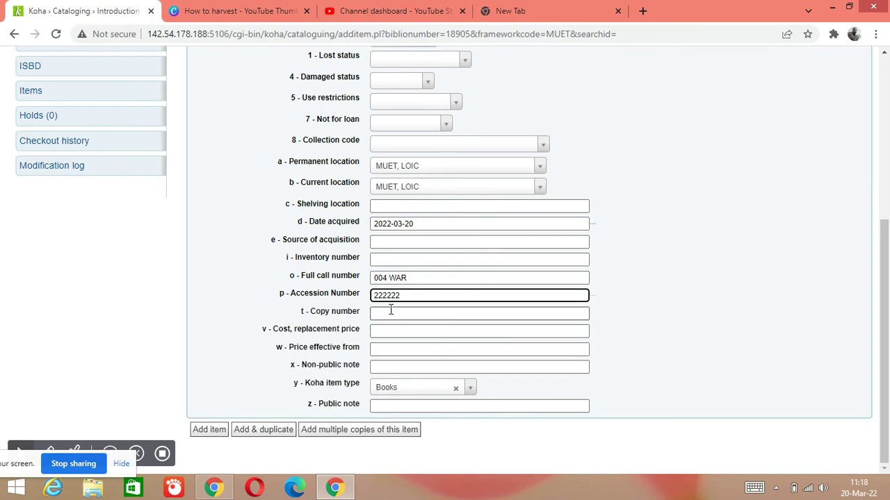
{"action": "left_click", "coordinate": [209, 434]}
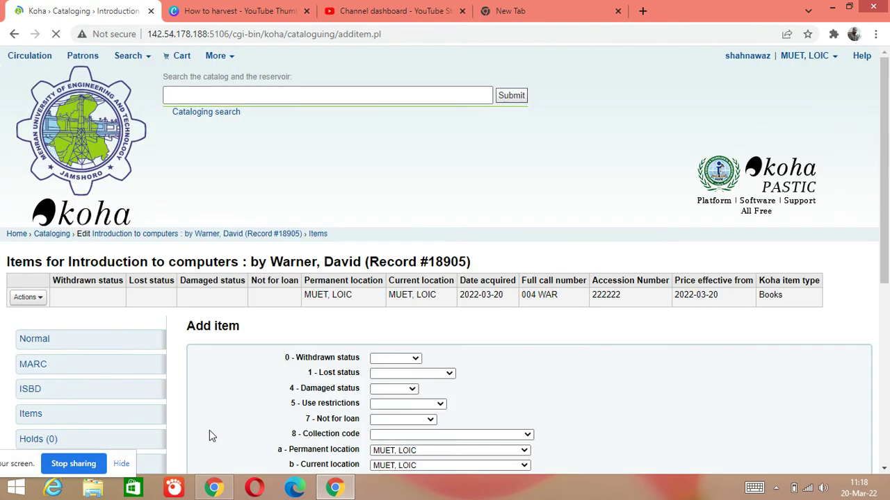
- Check the added item's row and search the catalog for its accession number 222222
{"action": "scroll", "coordinate": [311, 269], "scroll_direction": "down", "scroll_amount": 1}
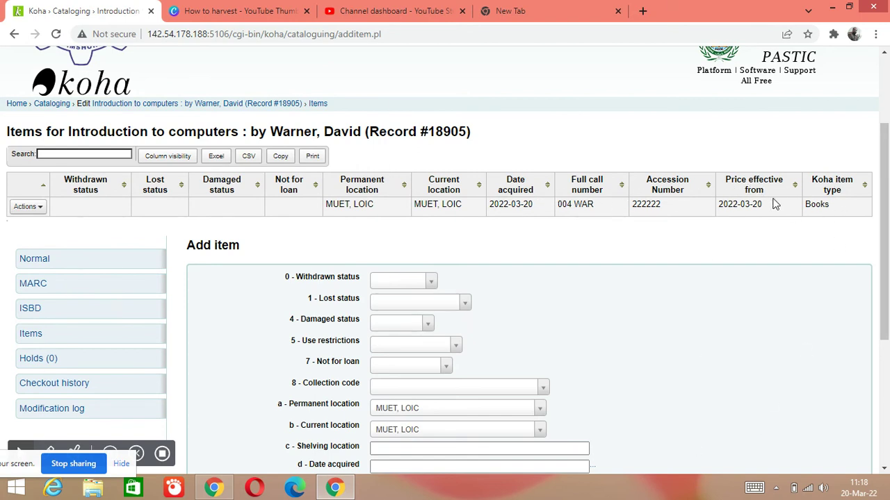
{"action": "scroll", "coordinate": [518, 205], "scroll_direction": "up", "scroll_amount": 1}
{"action": "scroll", "coordinate": [633, 271], "scroll_direction": "up", "scroll_amount": 1}
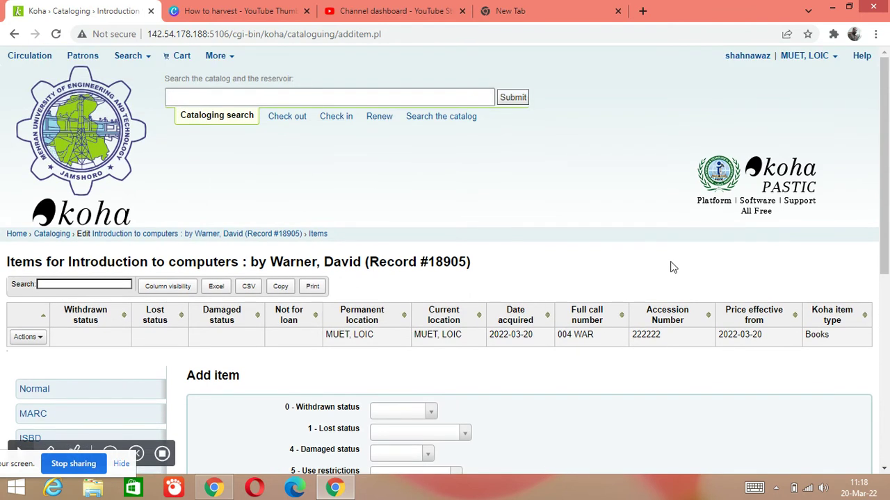
{"action": "left_click", "coordinate": [434, 119]}
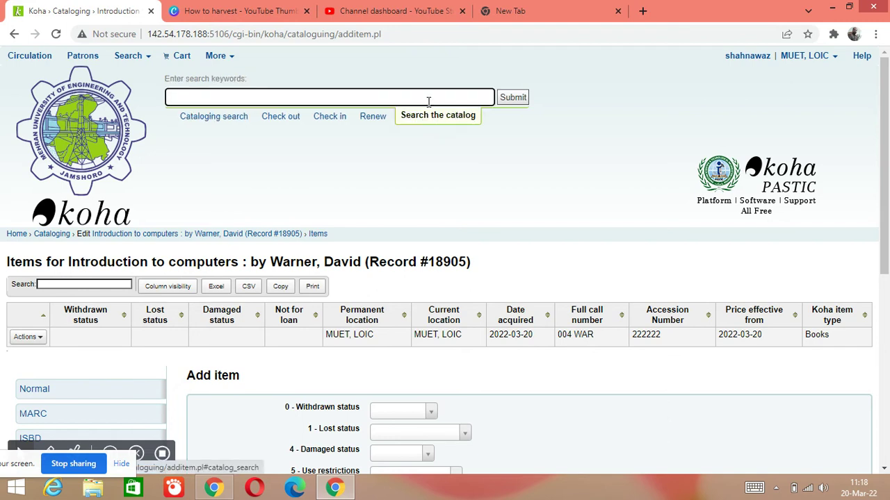
{"action": "left_click", "coordinate": [449, 115]}
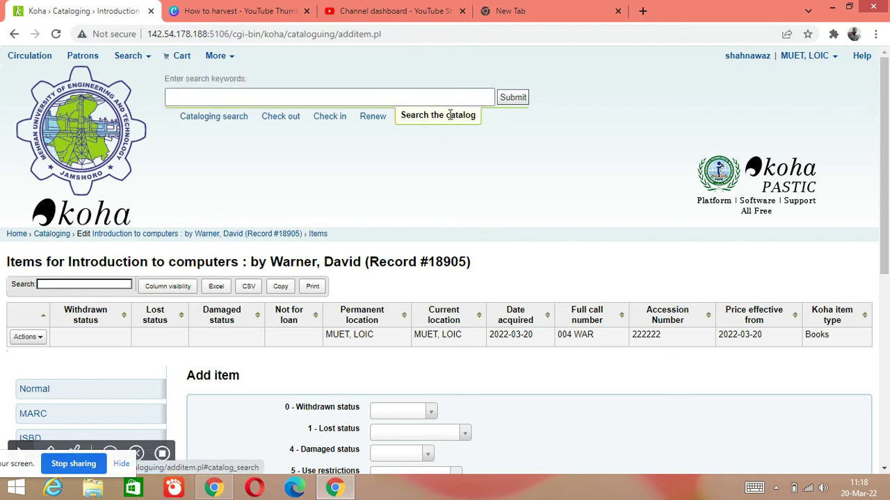
{"action": "left_click", "coordinate": [416, 97]}
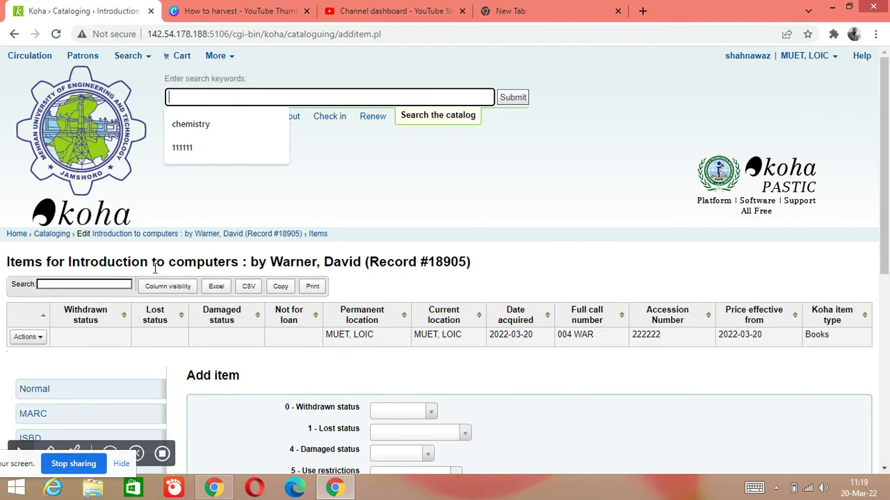
{"action": "scroll", "coordinate": [567, 320], "scroll_direction": "down", "scroll_amount": 4}
{"action": "scroll", "coordinate": [570, 336], "scroll_direction": "up", "scroll_amount": 3}
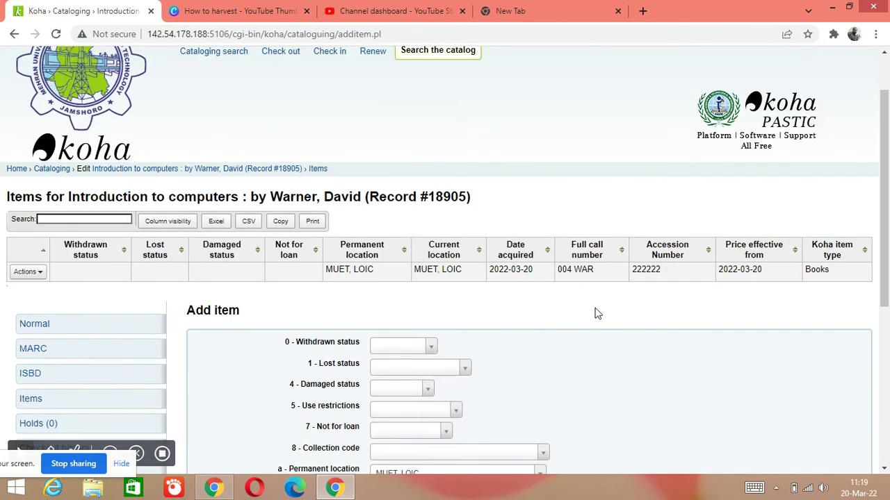
{"action": "scroll", "coordinate": [646, 288], "scroll_direction": "up", "scroll_amount": 1}
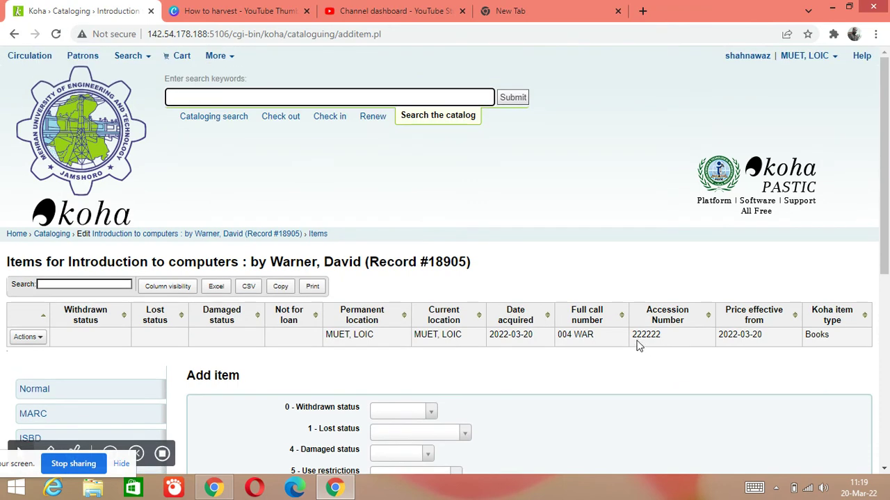
{"action": "left_click", "coordinate": [307, 100]}
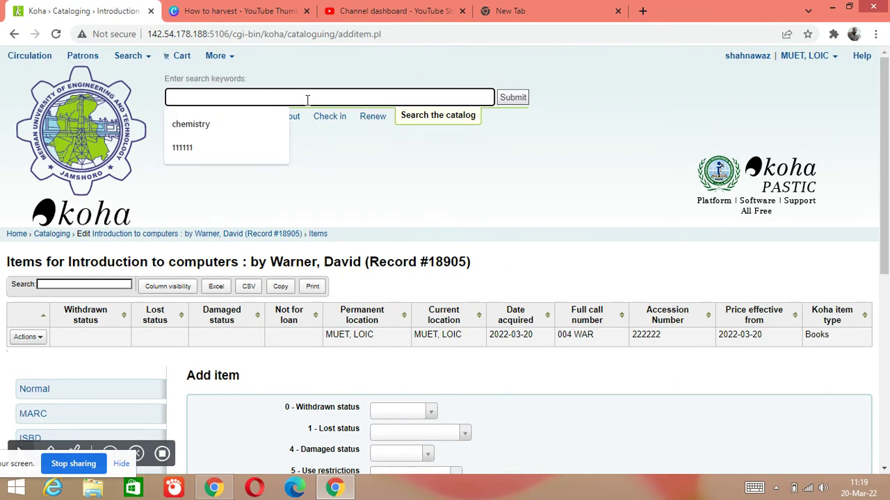
{"action": "type", "text": "222"}
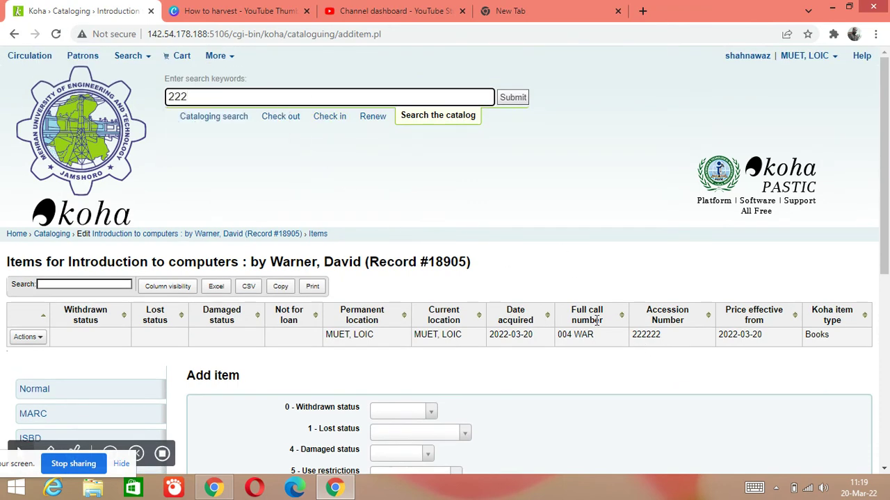
{"action": "type", "text": "222"}
{"action": "left_click", "coordinate": [518, 100]}
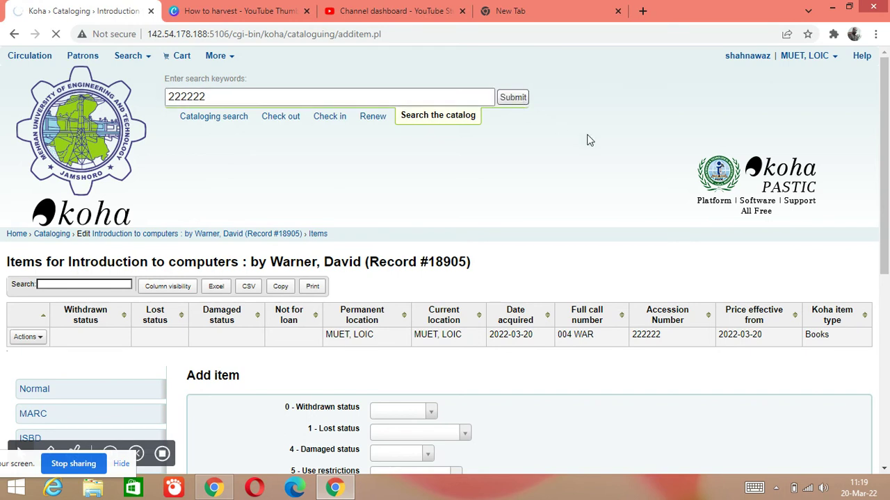
- Examine the found record's title, author, publication details, subject and holdings on its details page
{"action": "scroll", "coordinate": [586, 139], "scroll_direction": "down", "scroll_amount": 1}
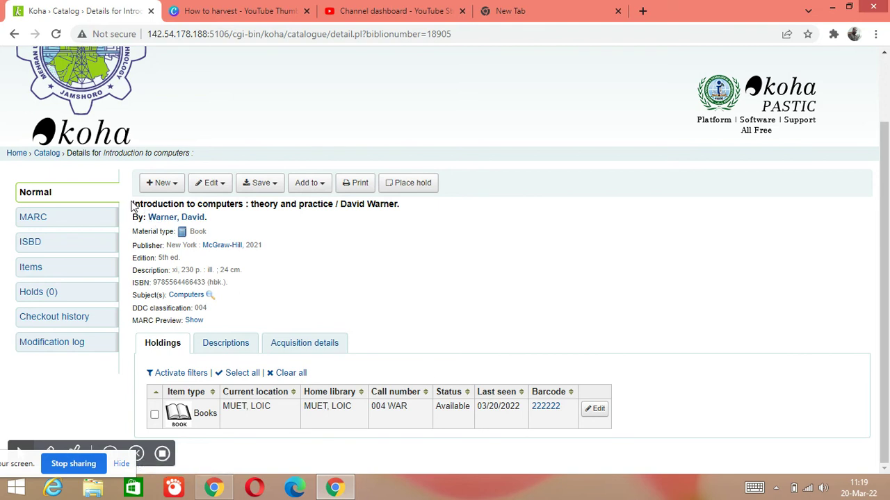
{"action": "left_click_drag", "start_coordinate": [132, 206], "coordinate": [393, 203]}
{"action": "left_click", "coordinate": [261, 221]}
{"action": "left_click", "coordinate": [241, 225]}
{"action": "left_click_drag", "start_coordinate": [208, 311], "coordinate": [192, 314]}
{"action": "left_click", "coordinate": [611, 331]}
{"action": "scroll", "coordinate": [605, 259], "scroll_direction": "up", "scroll_amount": 1}
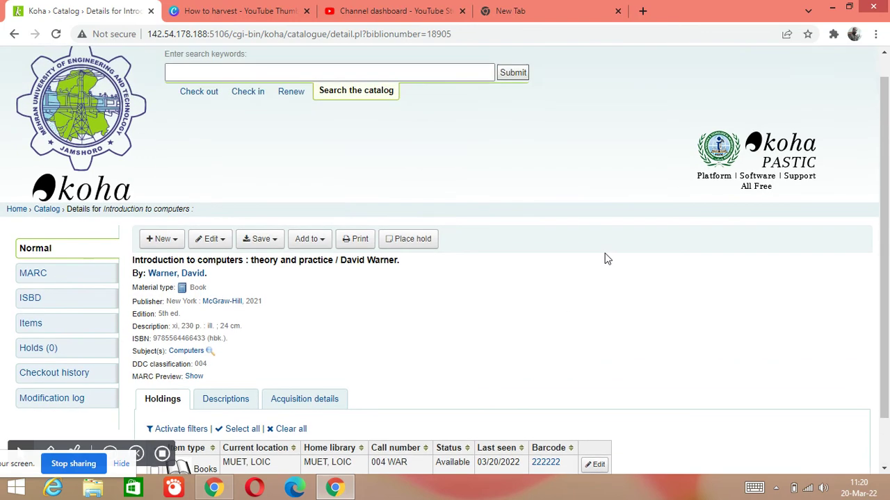
{"action": "scroll", "coordinate": [594, 275], "scroll_direction": "down", "scroll_amount": 1}
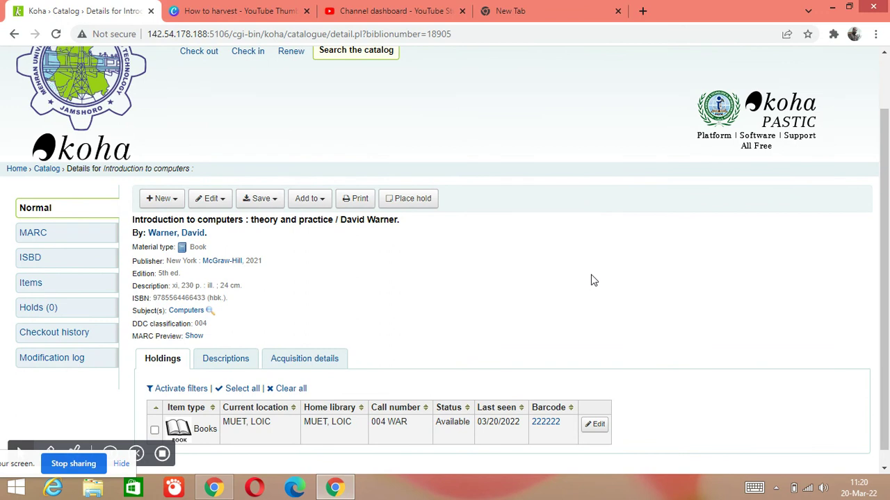
{"action": "scroll", "coordinate": [592, 280], "scroll_direction": "up", "scroll_amount": 1}
{"action": "scroll", "coordinate": [592, 280], "scroll_direction": "down", "scroll_amount": 1}
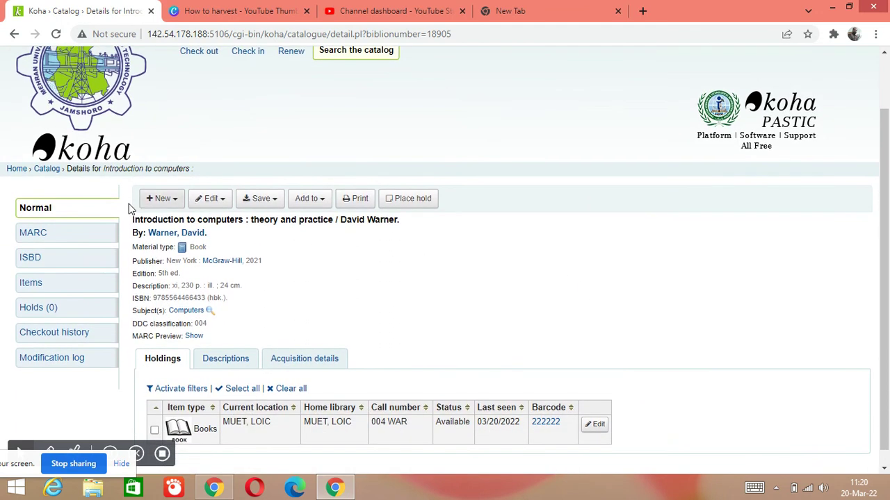
- Return to the Koha staff home page and bring its full list of modules into view
{"action": "left_click", "coordinate": [21, 171]}
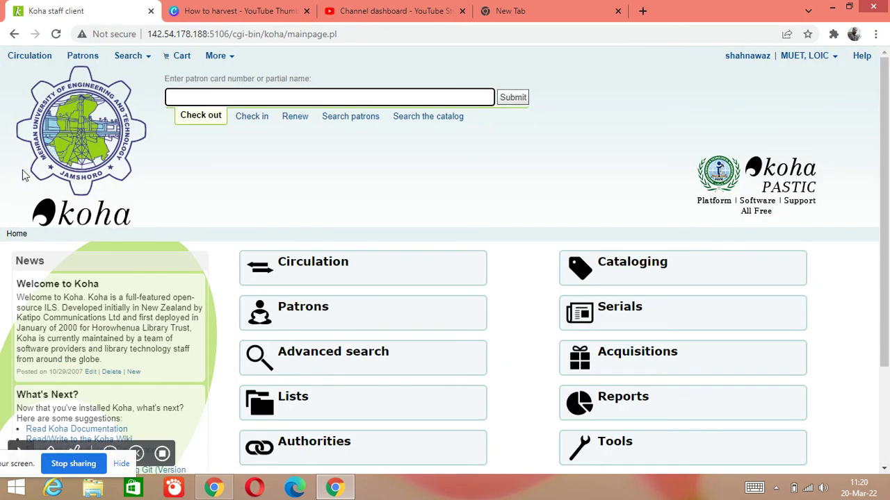
{"action": "scroll", "coordinate": [219, 167], "scroll_direction": "down", "scroll_amount": 2}
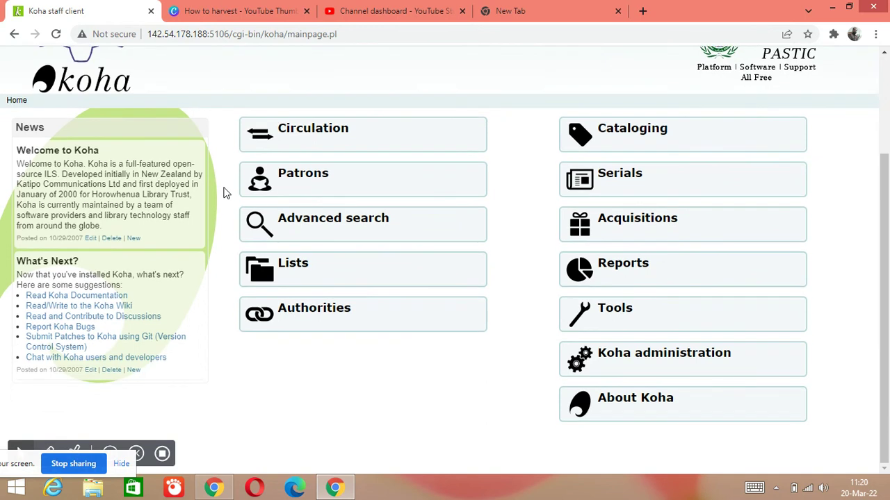